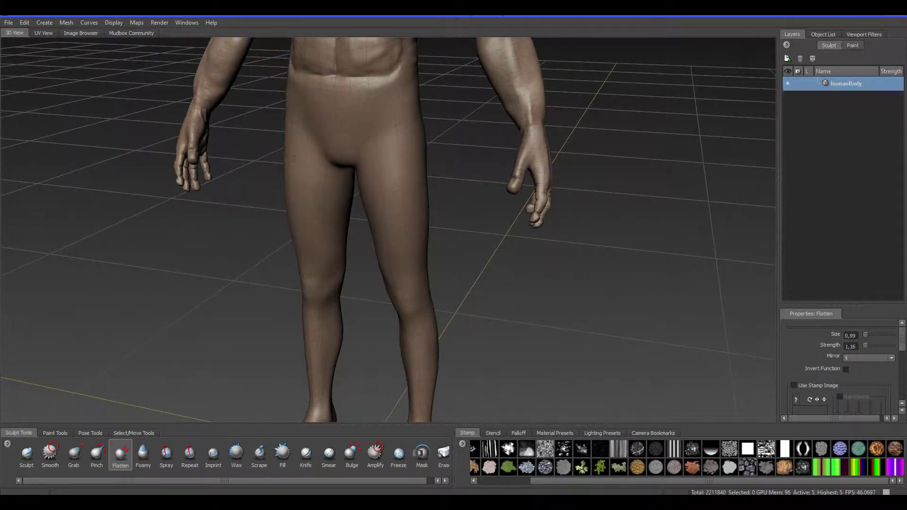
Step: Examine the hips and legs of the body from the front and the side
left_click_drag(413, 175, 360, 177, "alt")
middle_click_drag(592, 259, 567, 204, "alt")
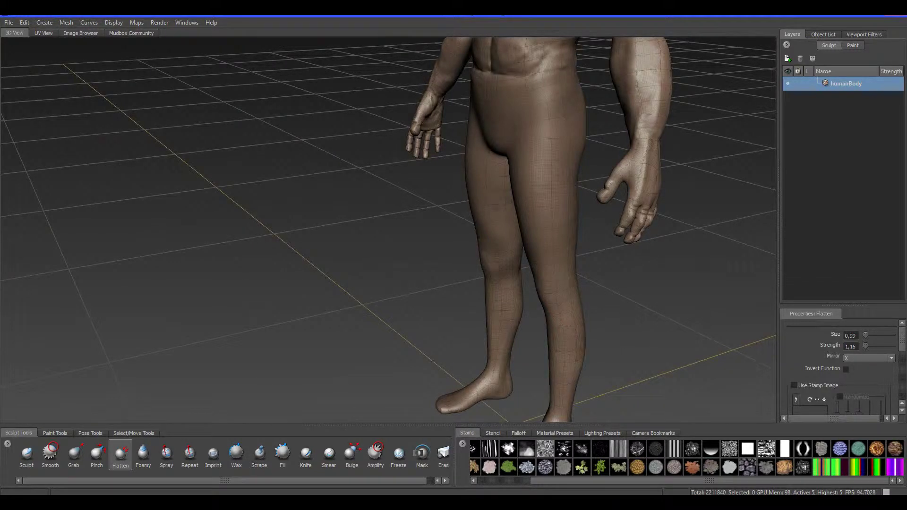
middle_click_drag(553, 311, 551, 270, "alt")
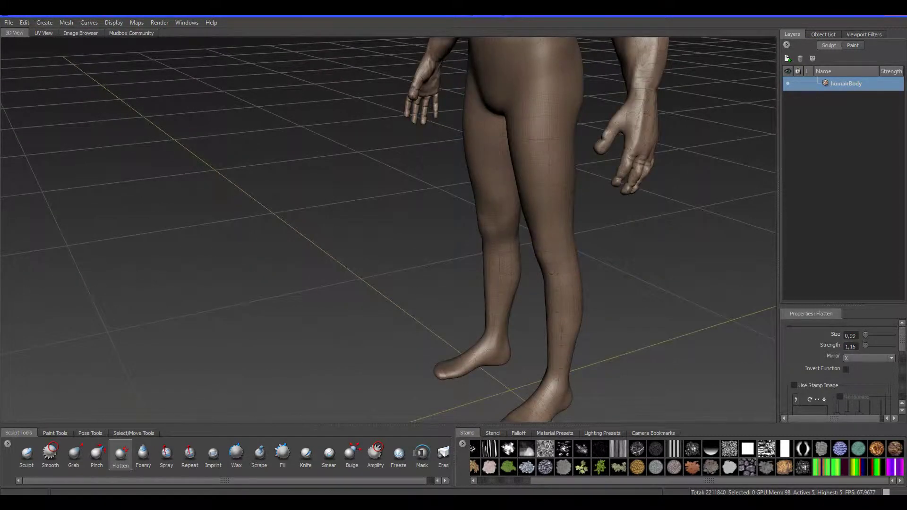
left_click_drag(564, 306, 507, 293, "alt")
left_click_drag(464, 162, 506, 172, "alt")
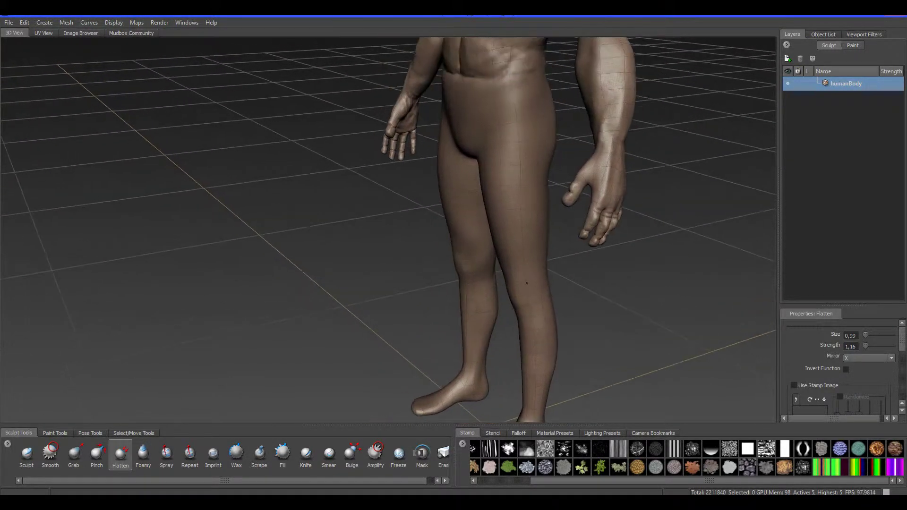
middle_click_drag(506, 172, 398, 186, "alt")
left_click_drag(398, 187, 454, 219, "alt")
middle_click_drag(454, 220, 386, 245, "alt")
left_click_drag(378, 222, 432, 200, "alt")
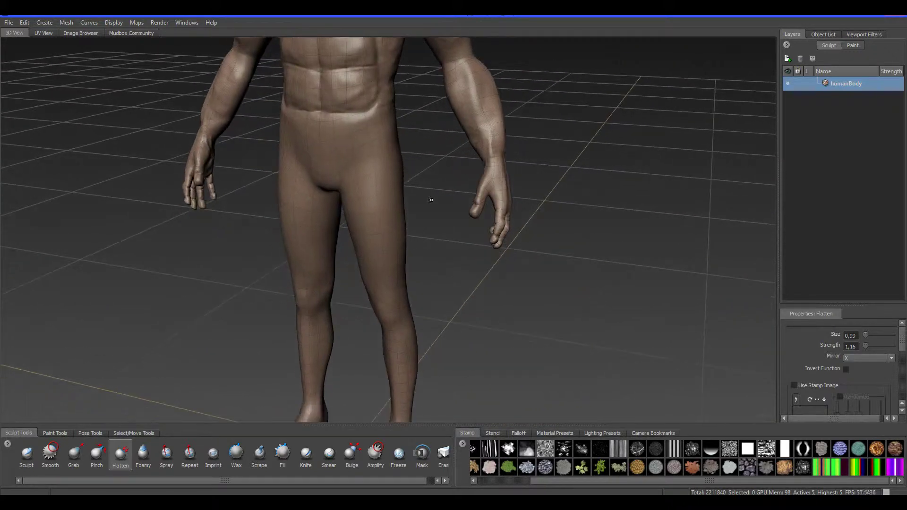
Step: Sculpt stamped bumps over the front of both thighs with the Sculpt brush at size 5,73 and strength 6,66
left_click(18, 465)
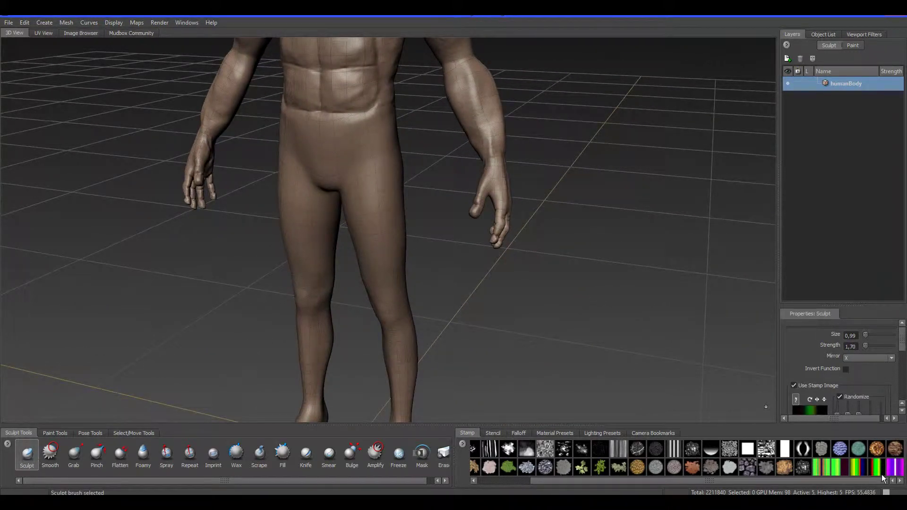
mouse_move(369, 192)
left_mouse_down("alt")
mouse_move(372, 214)
mouse_move(407, 214)
mouse_move(374, 204)
mouse_move(401, 188)
left_mouse_up("alt")
key("b")
key("m")
scroll(374, 186, "up", 2)
middle_click_drag(400, 188, 436, 138, "alt")
mouse_move(325, 97)
left_mouse_down()
mouse_move(345, 187)
mouse_move(326, 172)
mouse_move(338, 264)
mouse_move(349, 97)
mouse_move(360, 92)
mouse_move(341, 86)
mouse_move(325, 182)
mouse_move(348, 222)
mouse_move(354, 116)
left_mouse_up()
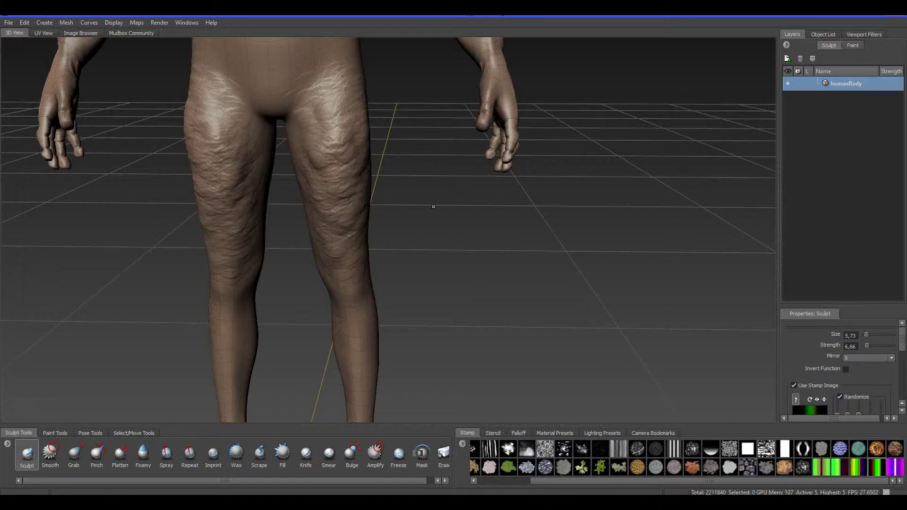
Step: Extend the stamped bumps from the front of the thighs across their outer front side
mouse_move(434, 206)
left_mouse_down("alt")
mouse_move(350, 208)
mouse_move(359, 206)
left_mouse_up("alt")
middle_click_drag(673, 130, 421, 115, "alt")
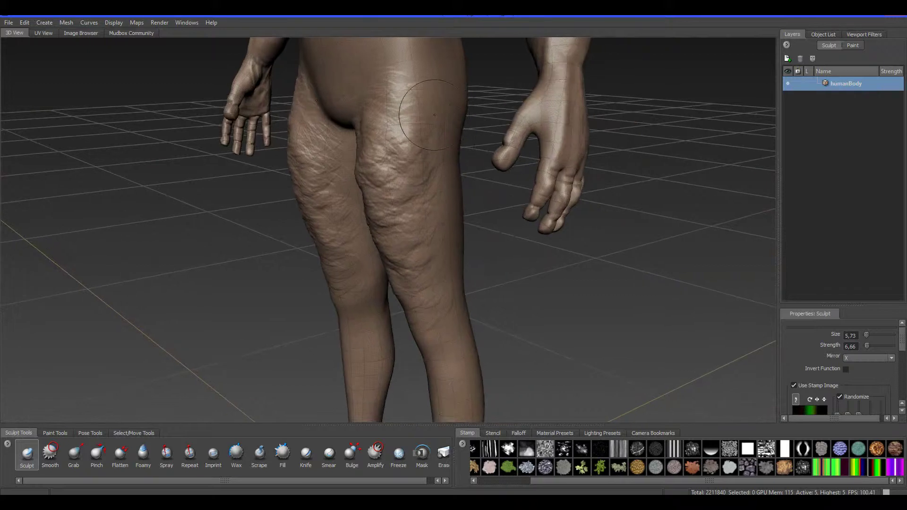
mouse_move(420, 115)
left_mouse_down()
mouse_move(438, 226)
mouse_move(423, 175)
mouse_move(434, 114)
mouse_move(449, 193)
mouse_move(444, 104)
left_mouse_up()
middle_click_drag(444, 156, 371, 158, "alt")
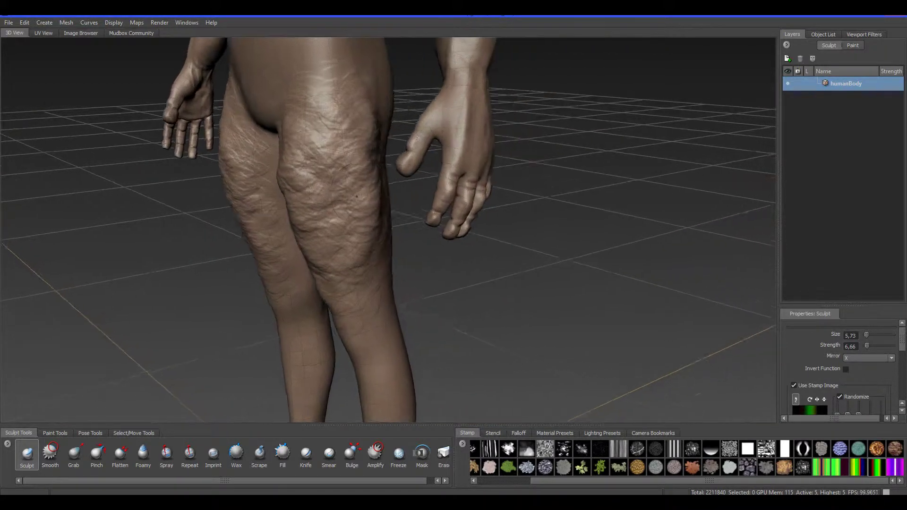
Step: Sculpt the stamped wrinkles around the outer rear of the thigh, from below the buttock toward the knee
left_click_drag(370, 158, 236, 160, "alt")
middle_click_drag(640, 257, 337, 160, "alt")
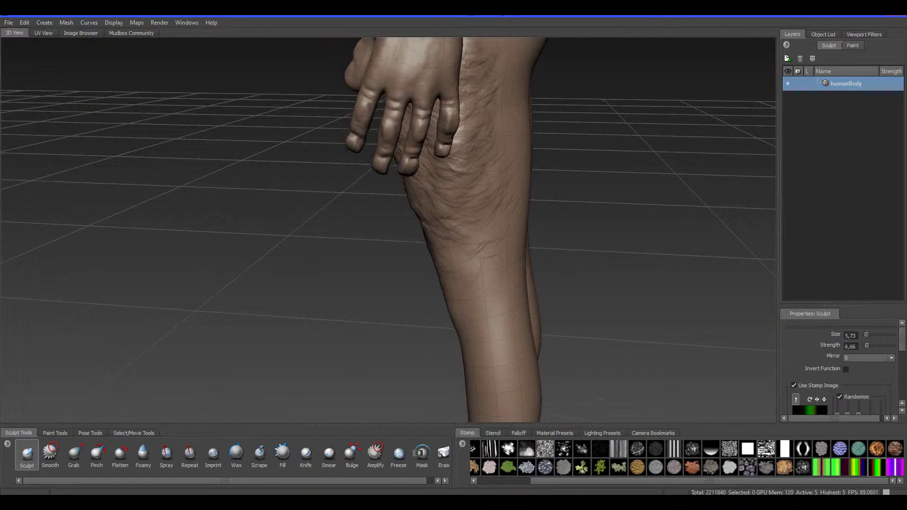
left_click_drag(338, 159, 227, 118, "alt")
middle_click_drag(756, 142, 449, 137, "alt")
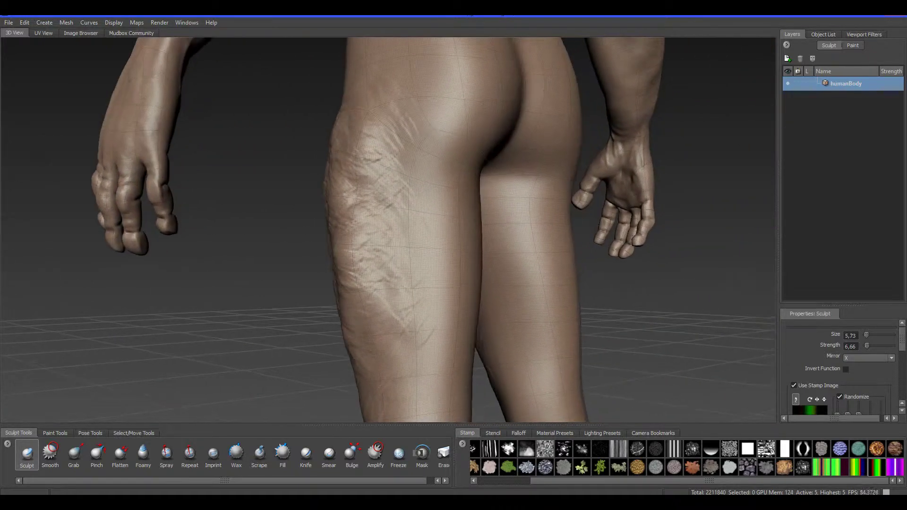
mouse_move(425, 222)
left_mouse_down()
mouse_move(427, 137)
mouse_move(420, 302)
mouse_move(440, 258)
left_mouse_up()
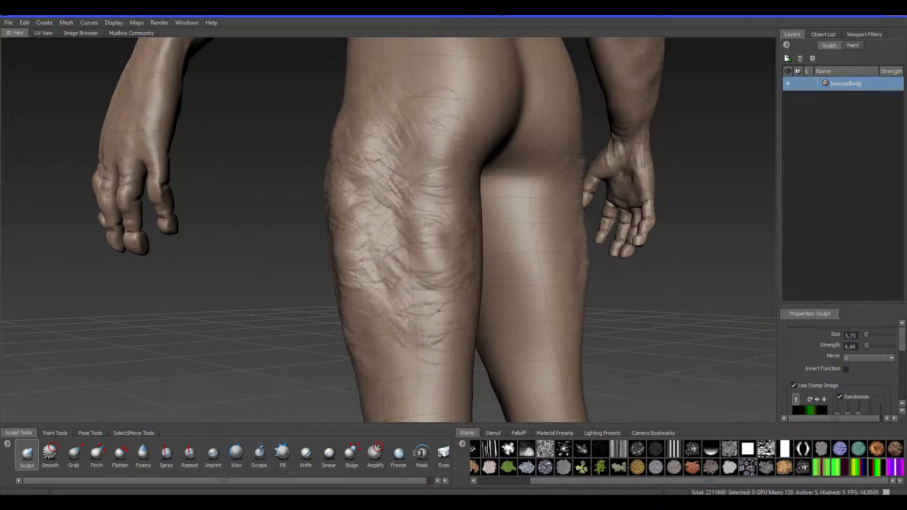
Step: Continue the stamped wrinkles down the lower back of the thighs toward the knees
middle_click_drag(440, 257, 411, 161, "alt")
left_click_drag(614, 160, 551, 191, "alt")
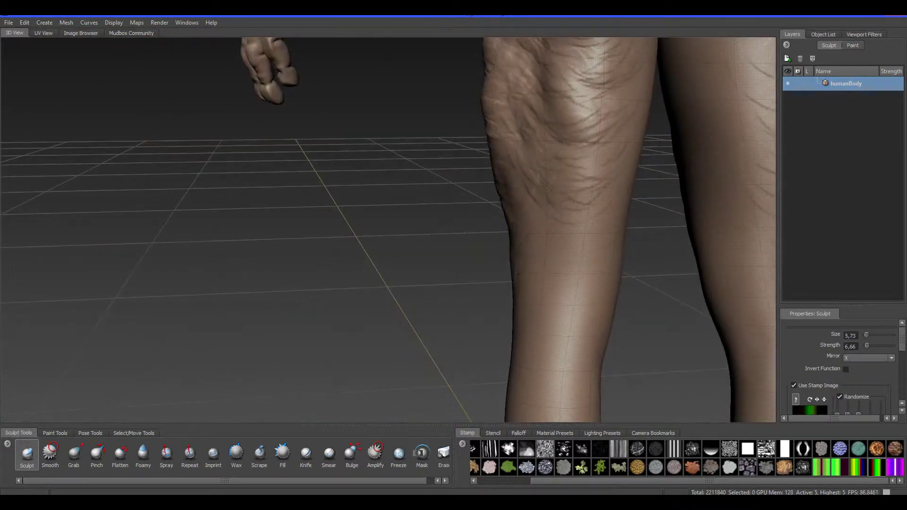
middle_click_drag(546, 187, 402, 173, "alt")
left_click_drag(439, 167, 415, 288)
Step: Add stamped wrinkles to the inner back of the thighs
right_click_drag(439, 157, 401, 160, "alt")
middle_click_drag(495, 191, 417, 231, "alt")
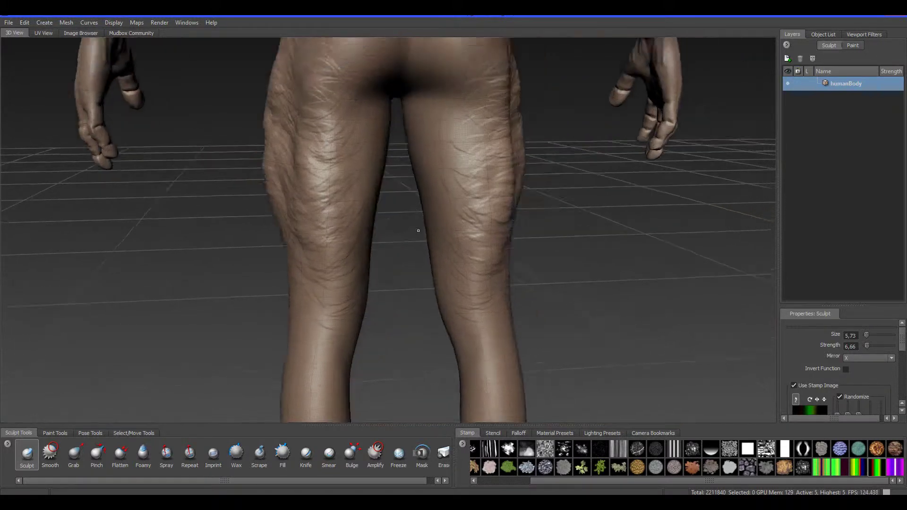
left_click_drag(492, 255, 427, 213, "alt")
middle_click_drag(428, 212, 352, 104, "alt")
mouse_move(430, 71)
left_mouse_down()
mouse_move(411, 159)
mouse_move(411, 236)
mouse_move(421, 102)
left_mouse_up()
Step: Sculpt more stamped wrinkles along the back of the thighs, from just under the buttocks to above the knees
right_click_drag(422, 142, 392, 147, "alt")
middle_click_drag(392, 147, 430, 264, "alt")
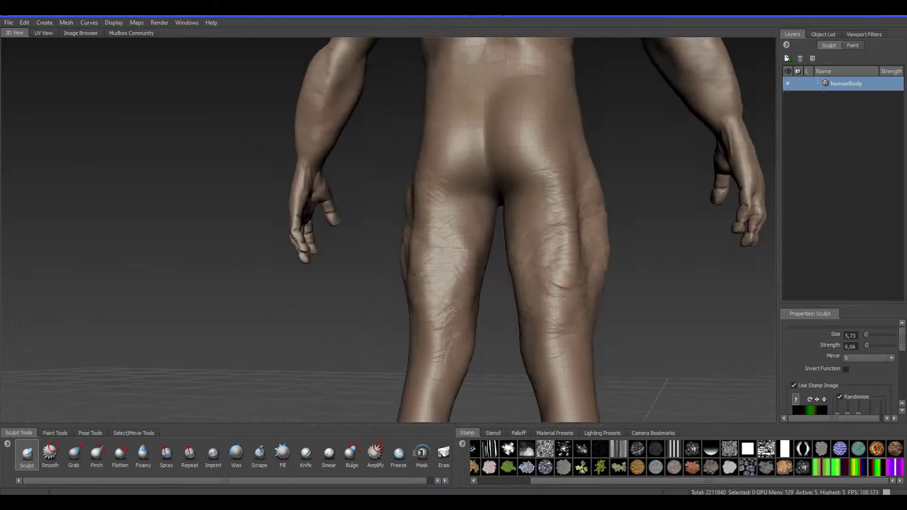
left_click_drag(520, 246, 449, 248, "alt")
middle_click_drag(666, 282, 587, 230, "alt")
mouse_move(560, 142)
left_mouse_down()
mouse_move(555, 222)
mouse_move(539, 156)
mouse_move(569, 208)
left_mouse_up()
mouse_move(548, 160)
left_mouse_down()
mouse_move(517, 175)
mouse_move(522, 302)
left_mouse_up()
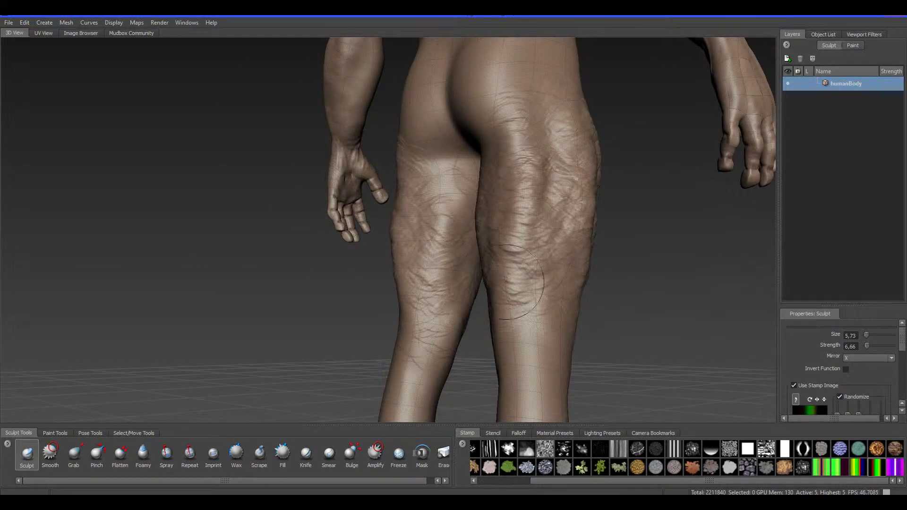
Step: Smooth the stamped bumps on the back, front and outer sides of the thighs with the Smooth brush, raising its strength to 6,21
right_click_drag(522, 302, 425, 330, "alt")
left_click(51, 454)
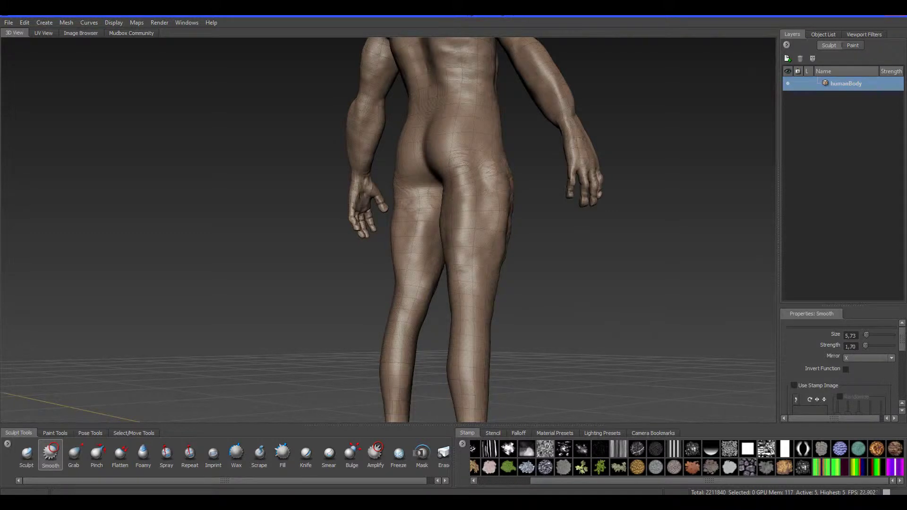
left_click_drag(485, 191, 445, 197, "alt")
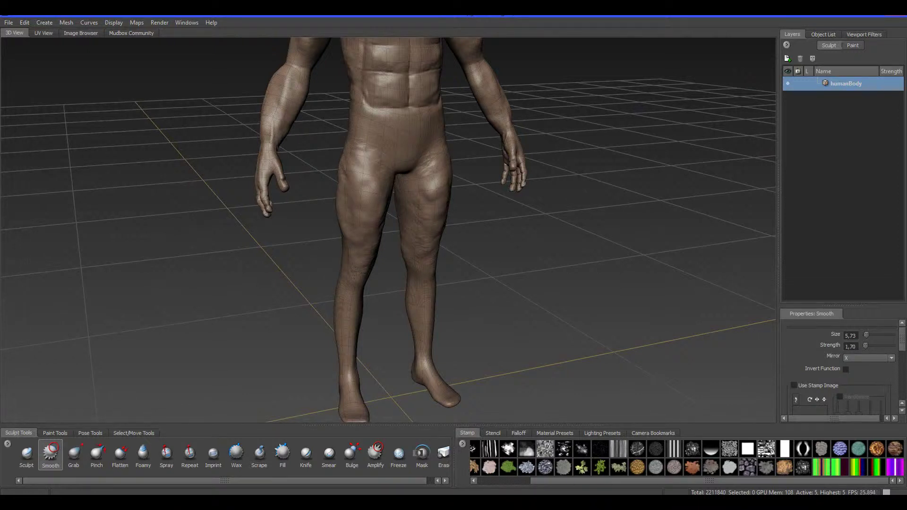
right_click_drag(401, 236, 357, 233, "alt")
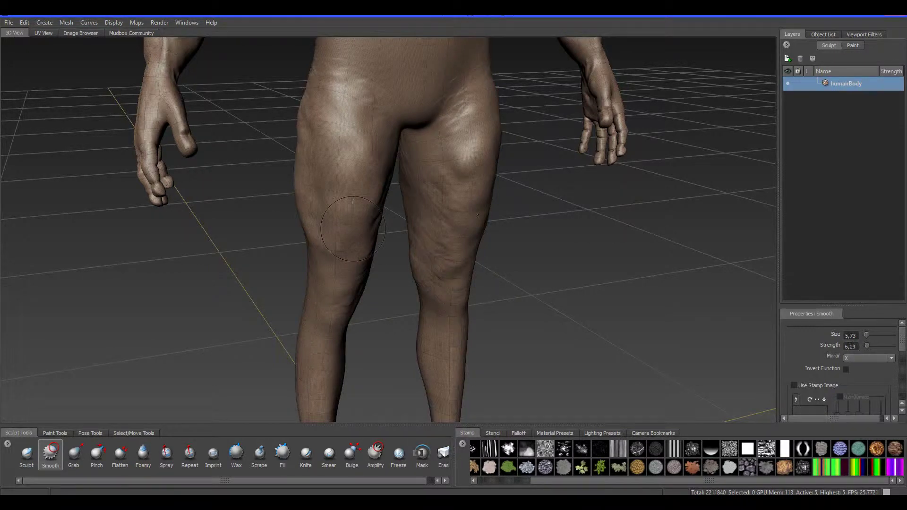
left_click_drag(353, 229, 359, 141)
right_click_drag(454, 295, 480, 206, "alt")
left_click_drag(480, 206, 368, 165, "alt")
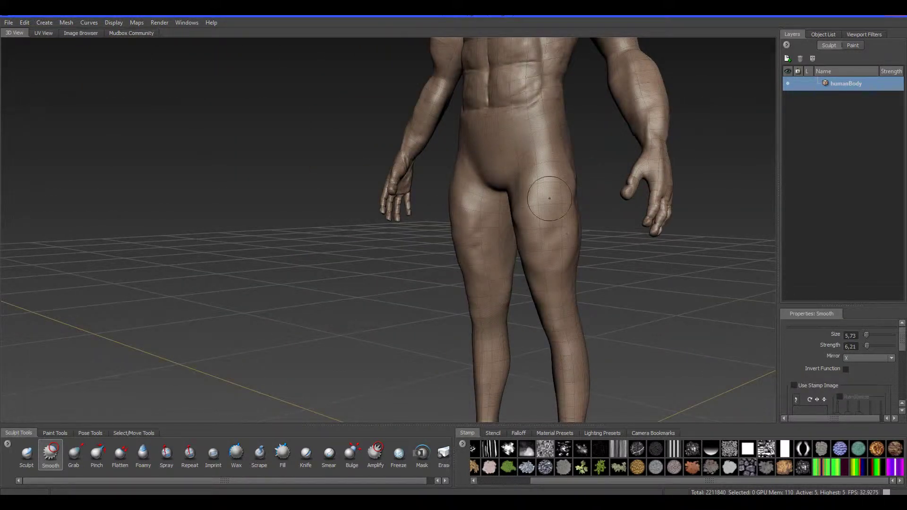
left_click_drag(564, 207, 519, 253, "alt")
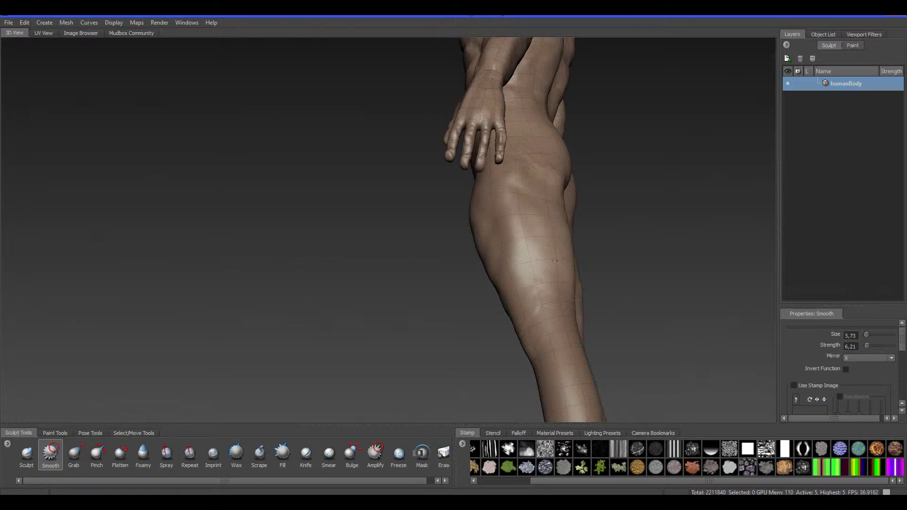
Step: Sculpt fresh stamped bumps on the front of both thighs with the Sculpt brush at size 5,22 and strength 2,62
right_click_drag(565, 258, 517, 302, "alt")
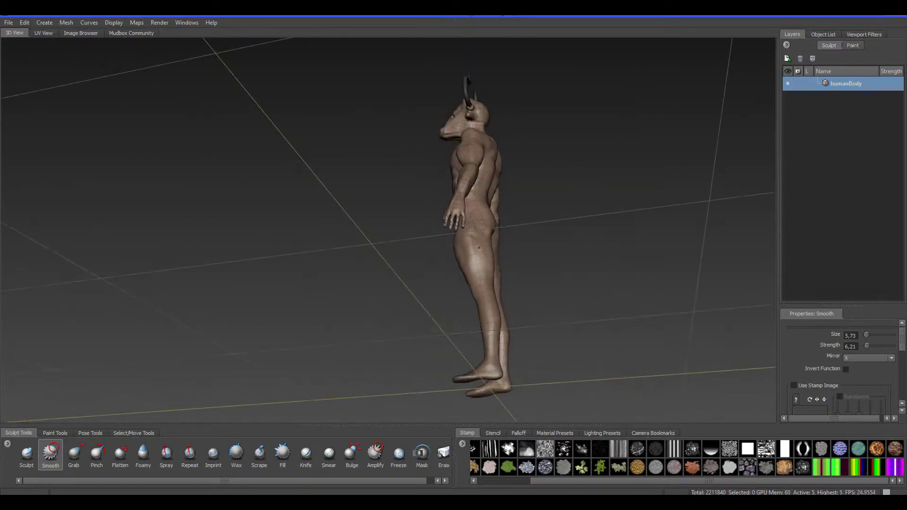
left_click_drag(518, 302, 652, 311, "alt")
right_click_drag(653, 311, 699, 284, "alt")
left_click_drag(700, 283, 747, 253, "alt")
scroll(554, 115, "up", 10)
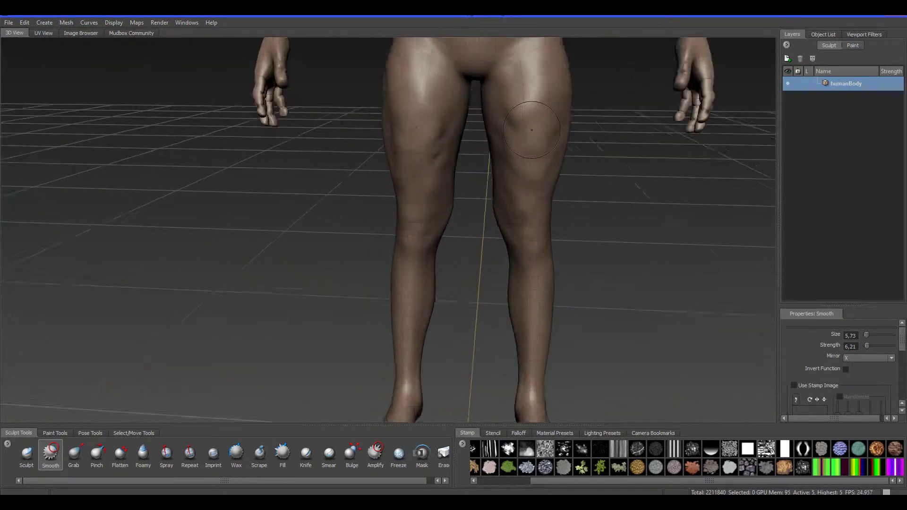
scroll(415, 123, "down", 4)
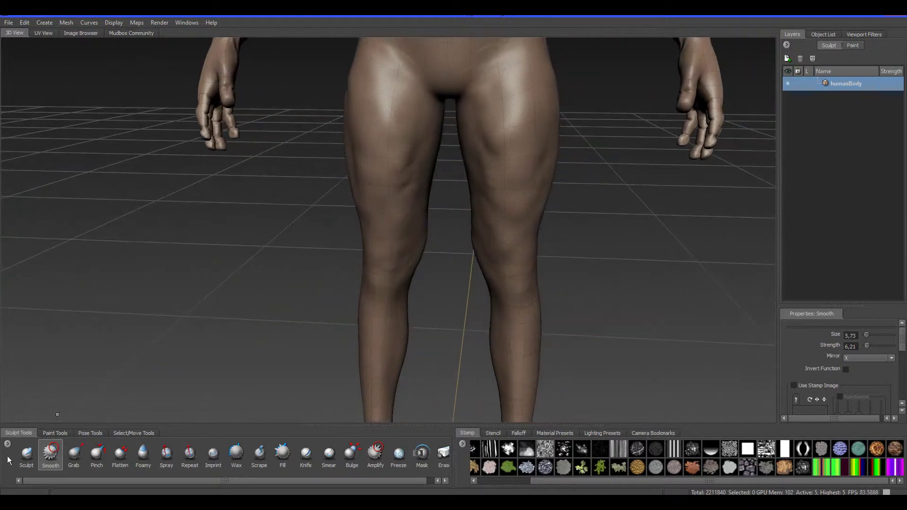
left_click(27, 453)
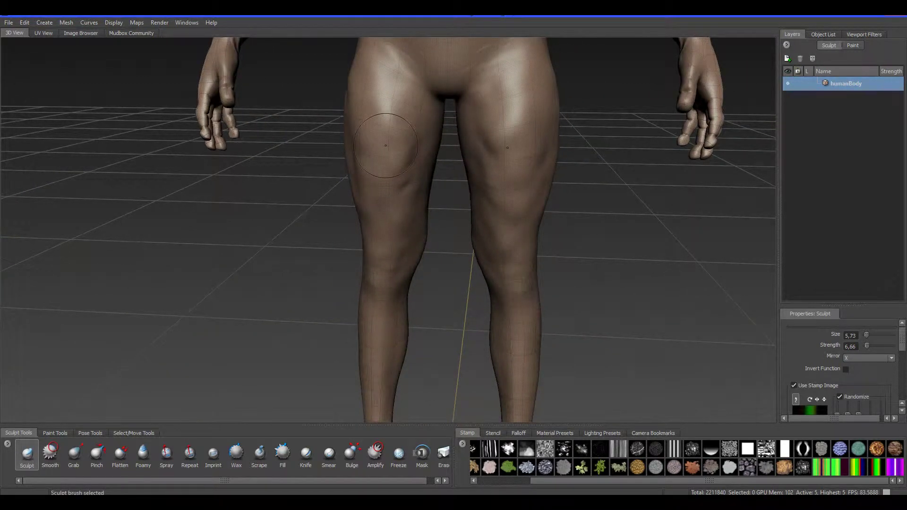
left_click_drag(386, 146, 385, 110)
left_click_drag(385, 146, 385, 120)
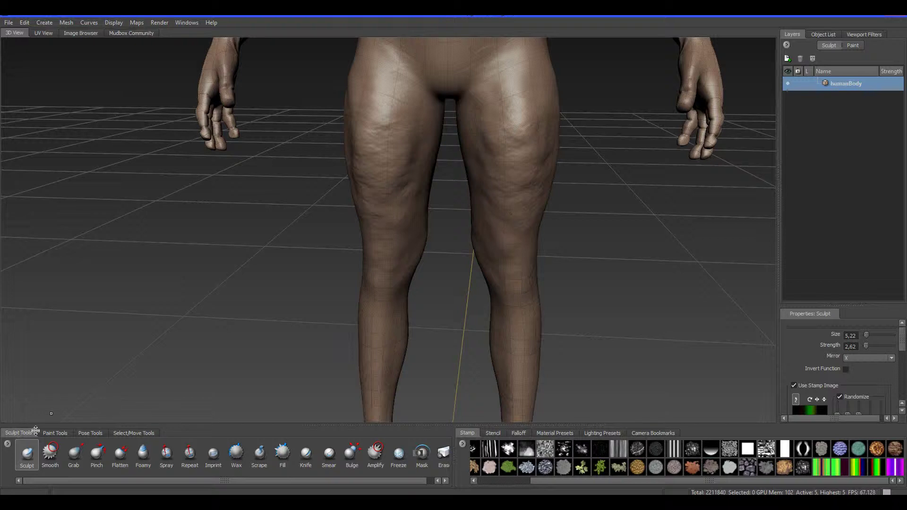
Step: Smooth the new bumps on the front of the thighs with the Smooth brush at strength 3,36
left_click(50, 452)
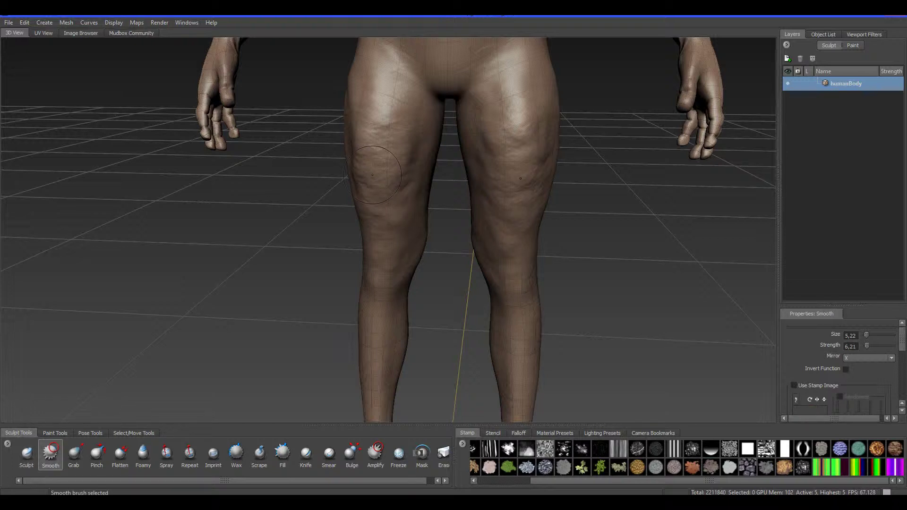
key("m")
left_click_drag(377, 175, 377, 196)
left_click_drag(500, 127, 442, 153, "alt")
middle_click_drag(562, 158, 489, 137, "alt")
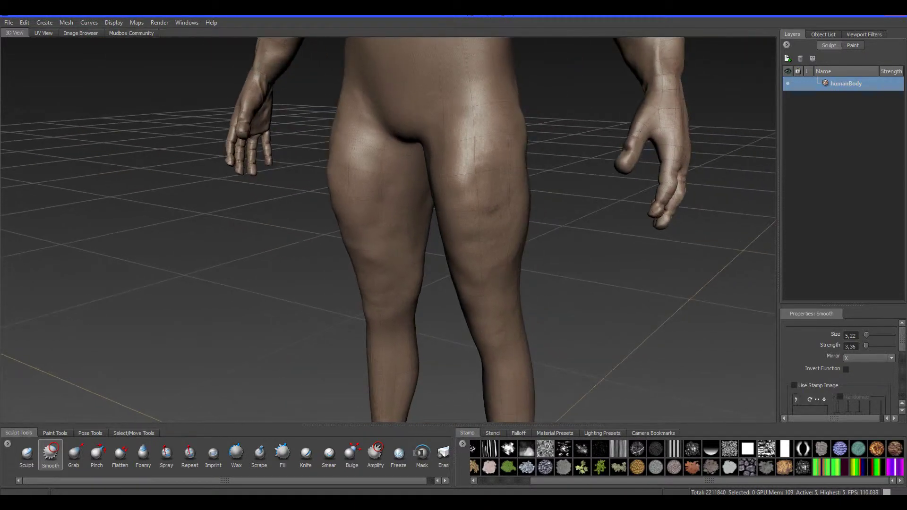
Step: Add light stamped bumps to the back of the thighs with the Sculpt brush and soften them with the Smooth brush
right_click_drag(497, 154, 494, 286, "alt")
middle_click_drag(494, 285, 527, 185, "alt")
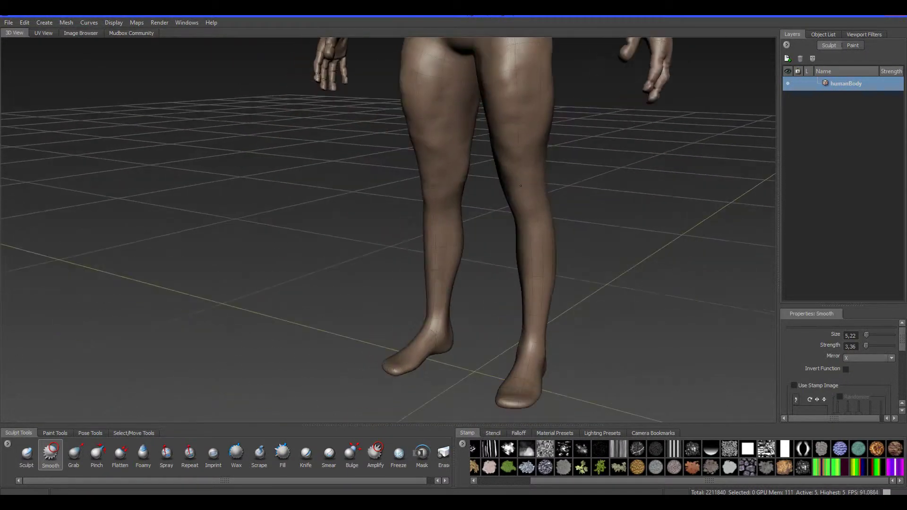
left_click_drag(392, 199, 151, 329, "alt")
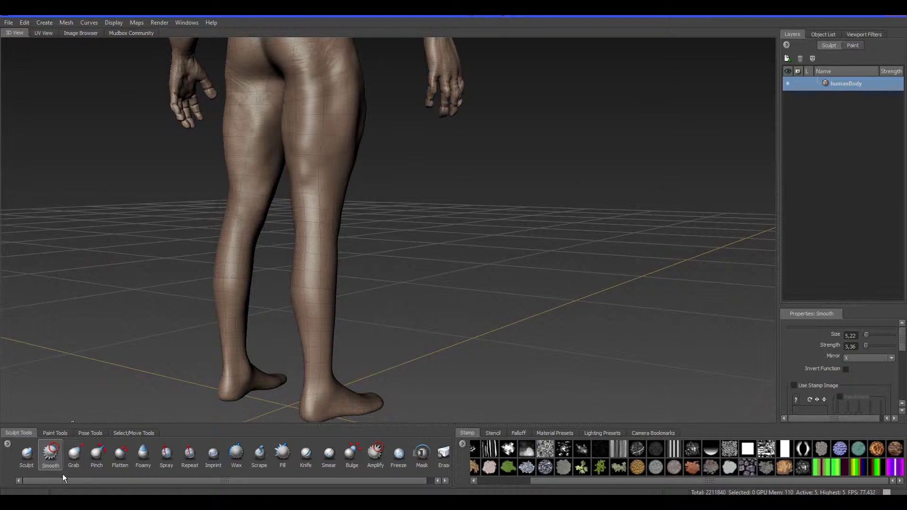
left_click(29, 457)
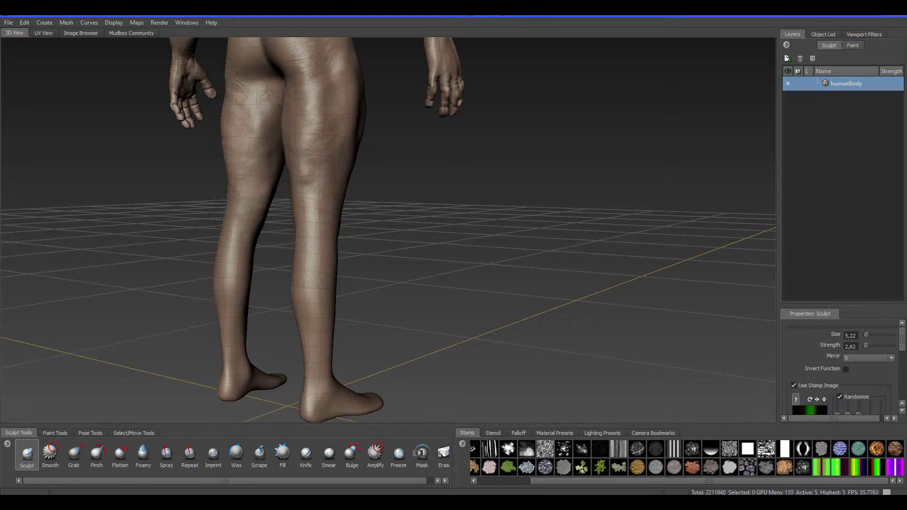
left_click(50, 453)
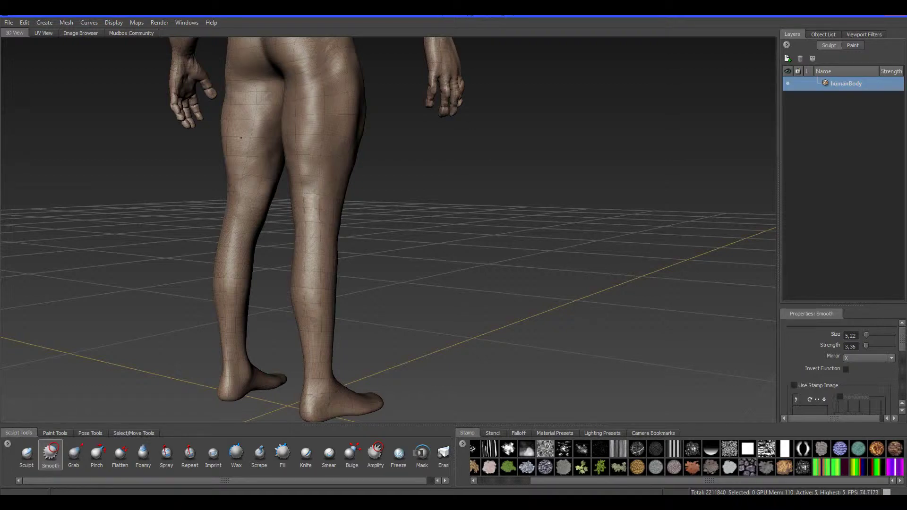
Step: Examine the reworked thighs and lower legs from the back and the front
right_click_drag(347, 146, 381, 191, "alt")
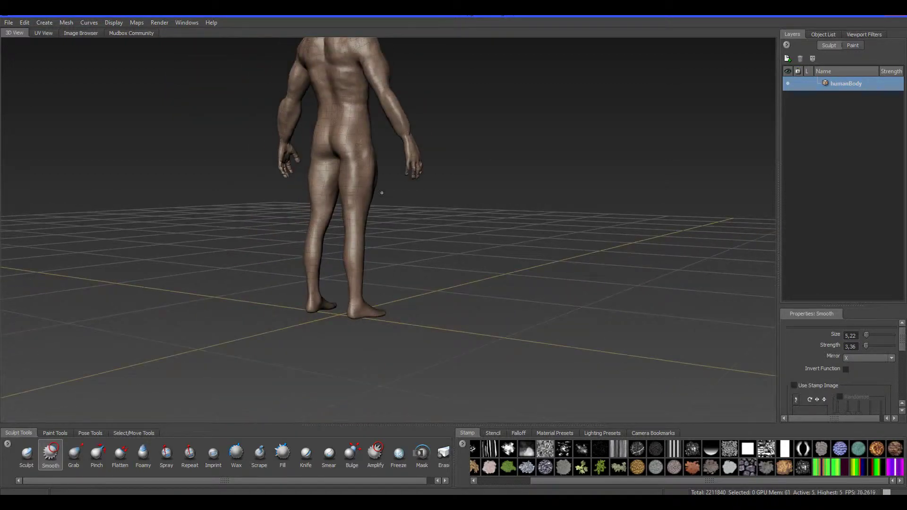
middle_click_drag(380, 191, 312, 245, "alt")
left_click_drag(313, 246, 386, 196, "alt")
scroll(386, 195, "up", 8)
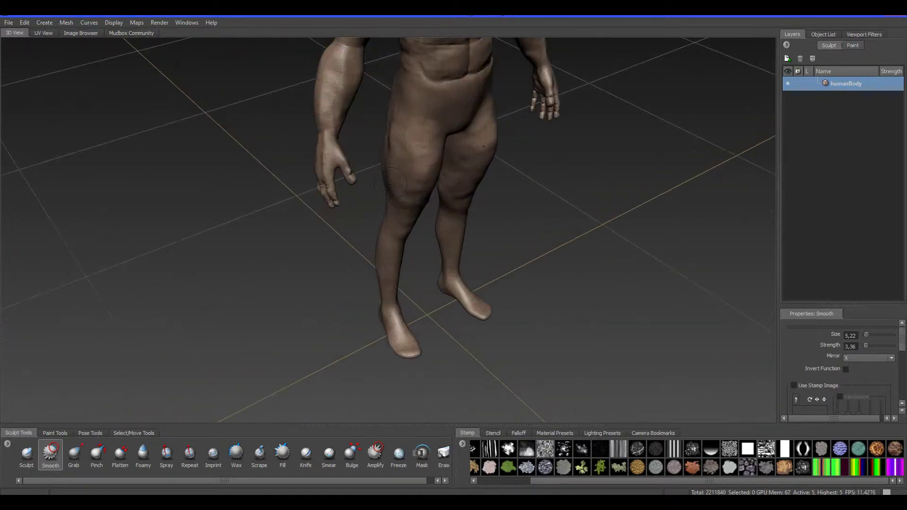
scroll(384, 194, "up", 2)
middle_click_drag(384, 195, 372, 131, "alt")
left_click_drag(372, 132, 537, 228, "alt")
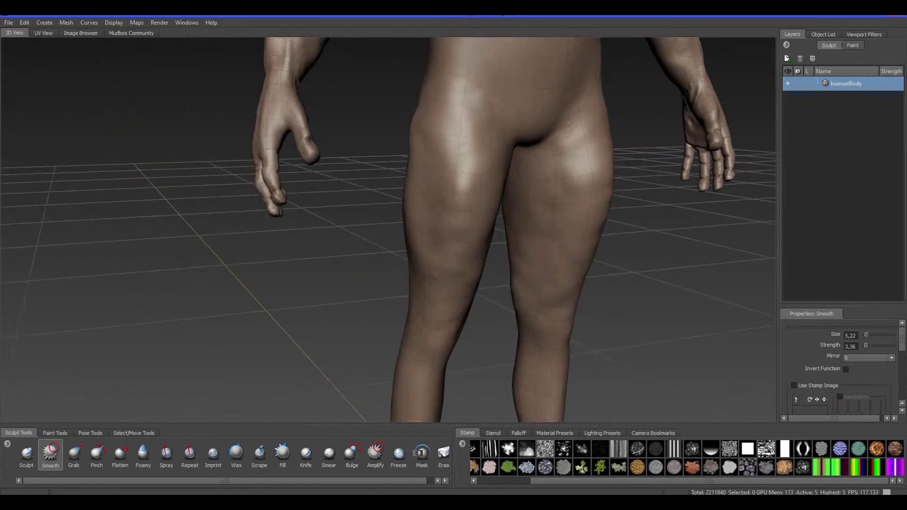
middle_click_drag(538, 229, 448, 127, "alt")
scroll(447, 127, "up", 2)
left_click_drag(447, 127, 711, 40, "alt")
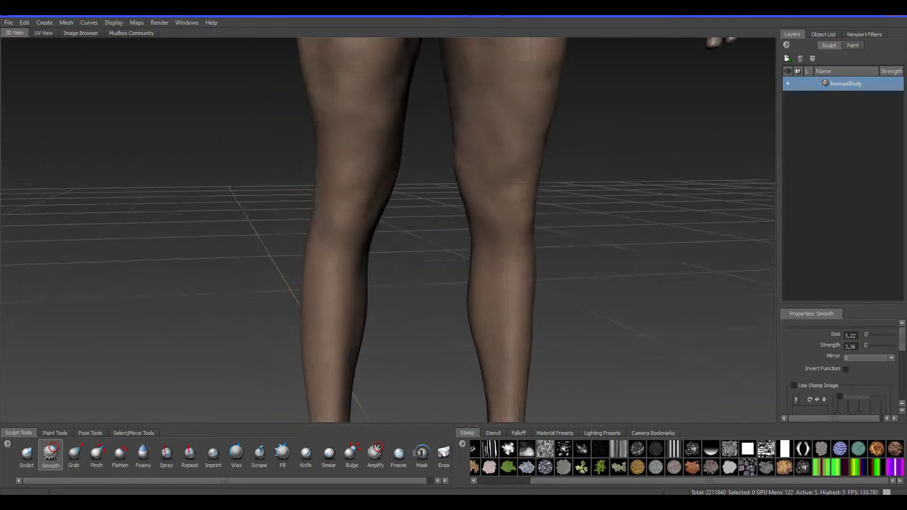
Step: Sculpt stamped skin texture over the kneecaps and inner knees with the Sculpt brush at size 2,38 and strength 2,62
middle_click_drag(711, 41, 768, 67, "alt")
scroll(326, 144, "up", 3)
left_click(26, 454)
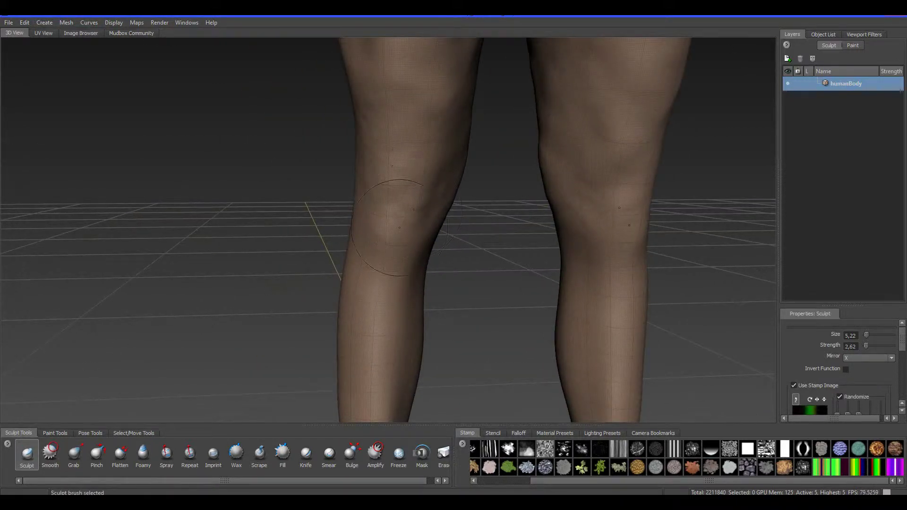
key("b")
left_click_drag(399, 227, 373, 228)
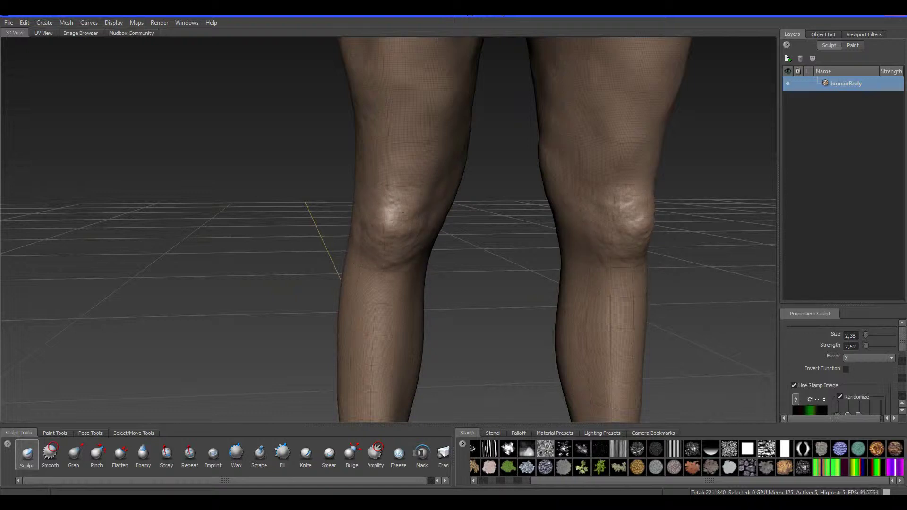
left_click_drag(415, 198, 528, 184, "alt")
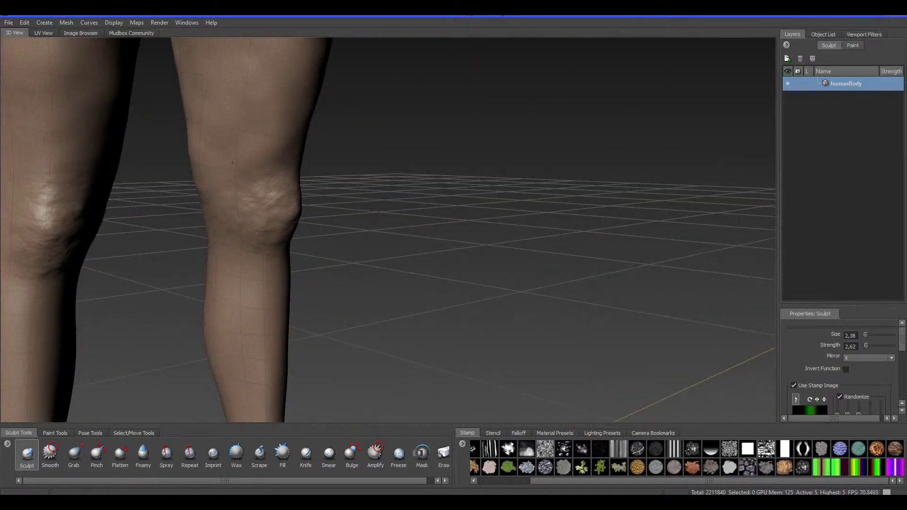
left_click_drag(227, 182, 218, 215)
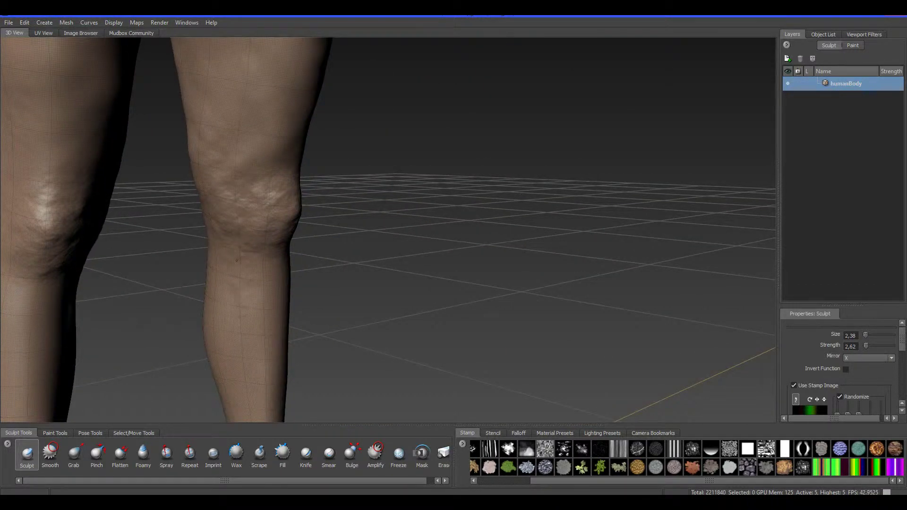
Step: Extend the stamped texture over the outer side of the knees and down the outer calves
right_click_drag(411, 207, 383, 213, "alt")
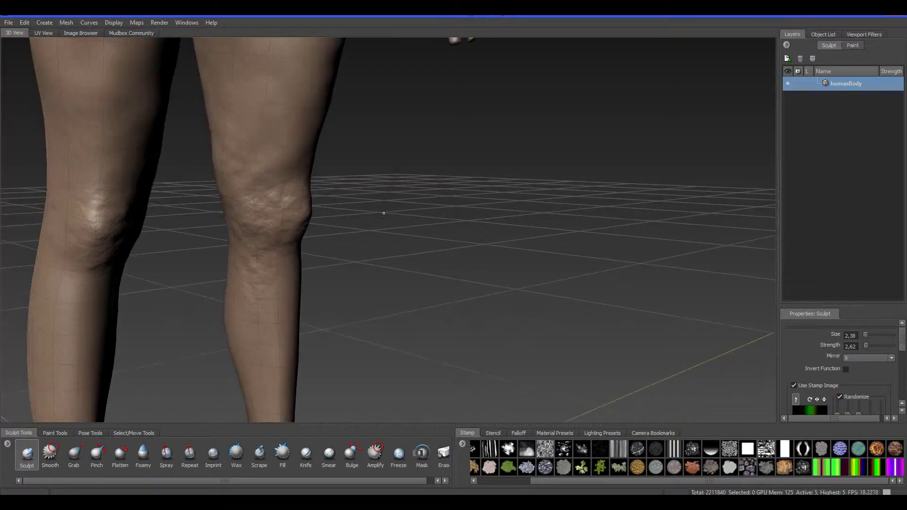
left_click_drag(382, 213, 604, 210, "alt")
middle_click_drag(603, 210, 241, 205, "alt")
left_click_drag(661, 210, 425, 171, "alt")
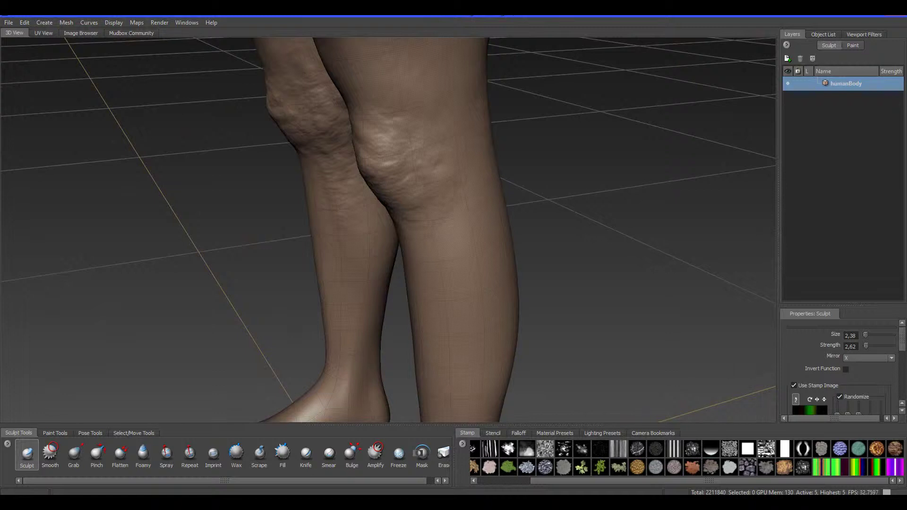
left_click_drag(477, 250, 473, 117)
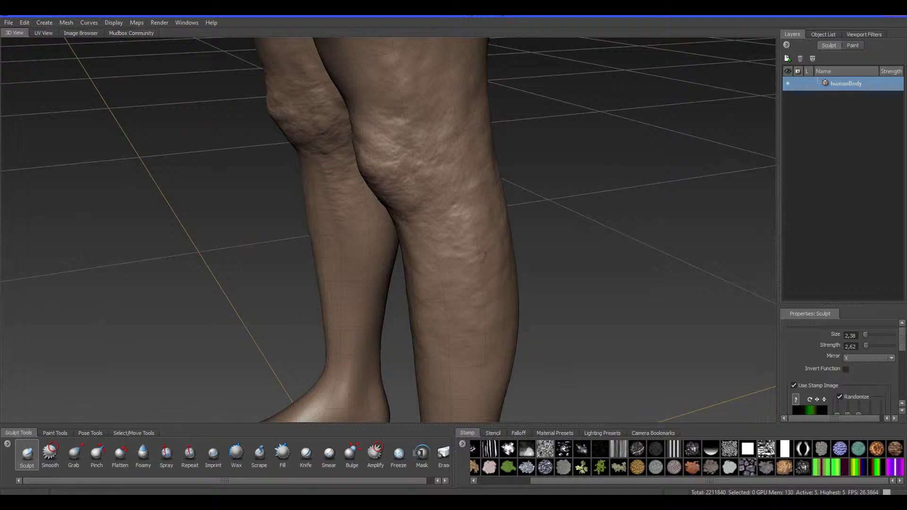
Step: Sculpt the stamped texture down the front of both shins below the knees
left_click_drag(457, 230, 590, 222, "alt")
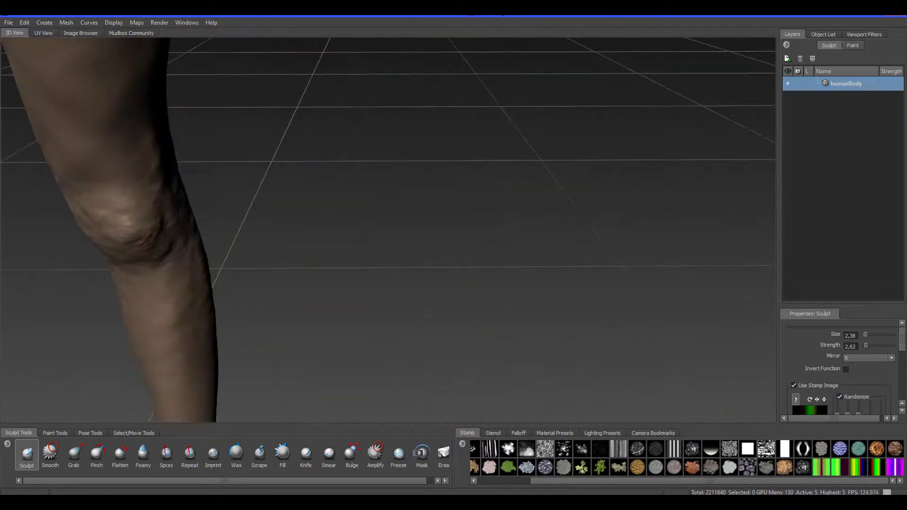
middle_click_drag(378, 222, 566, 160, "alt")
left_click_drag(331, 274, 392, 250, "alt")
middle_click_drag(393, 251, 515, 184, "alt")
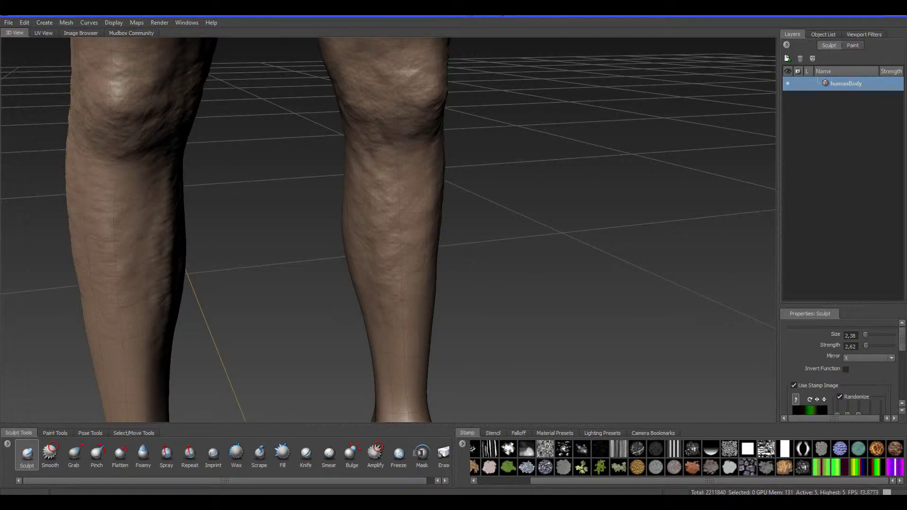
Step: Carry the stamped texture from the knees up over the front of the lower thighs
middle_click_drag(404, 85, 384, 266, "alt")
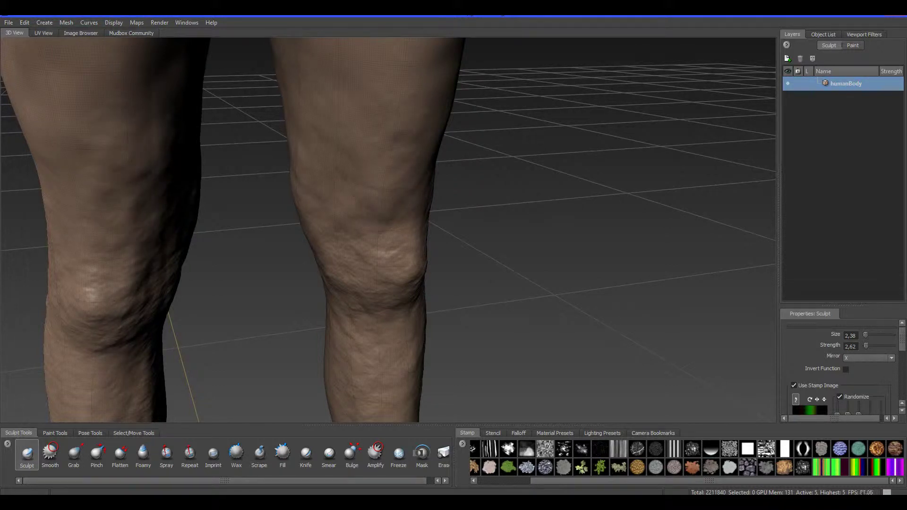
right_click_drag(385, 139, 377, 106, "alt")
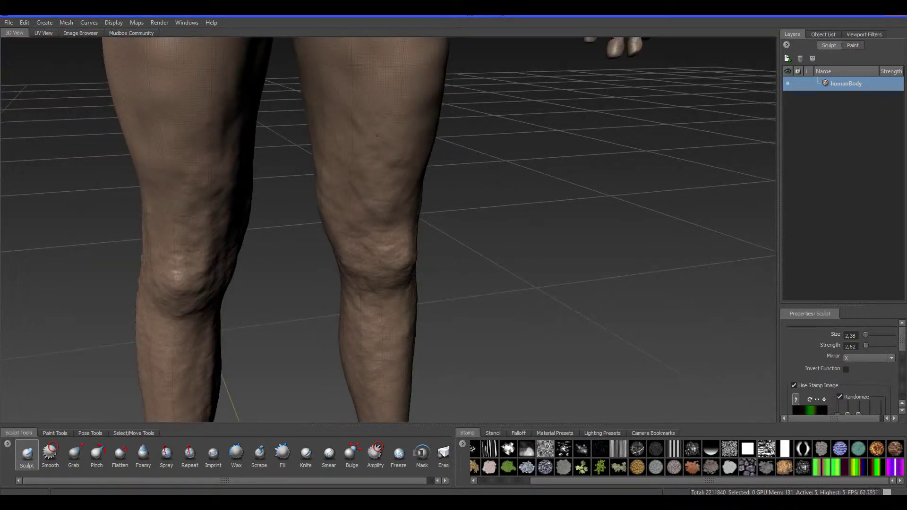
middle_click_drag(377, 135, 326, 303, "alt")
left_click_drag(326, 303, 363, 181, "alt")
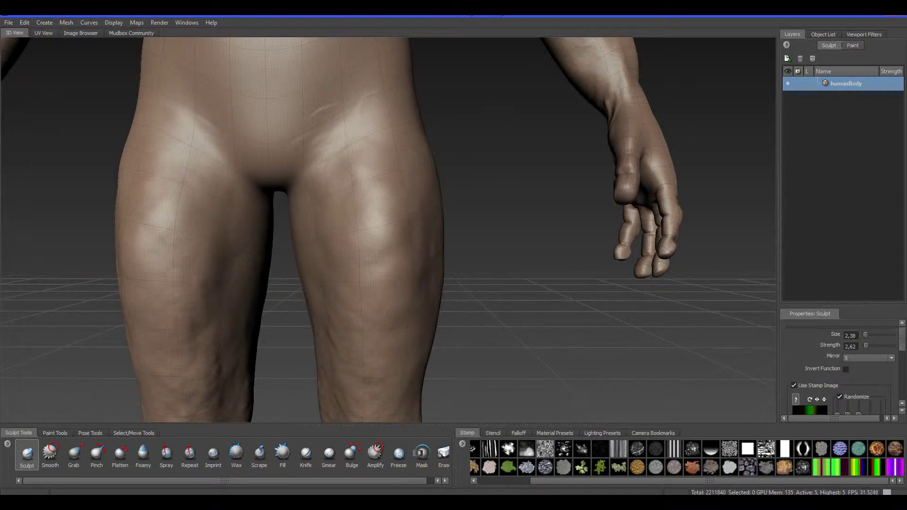
left_click_drag(349, 293, 401, 268, "alt")
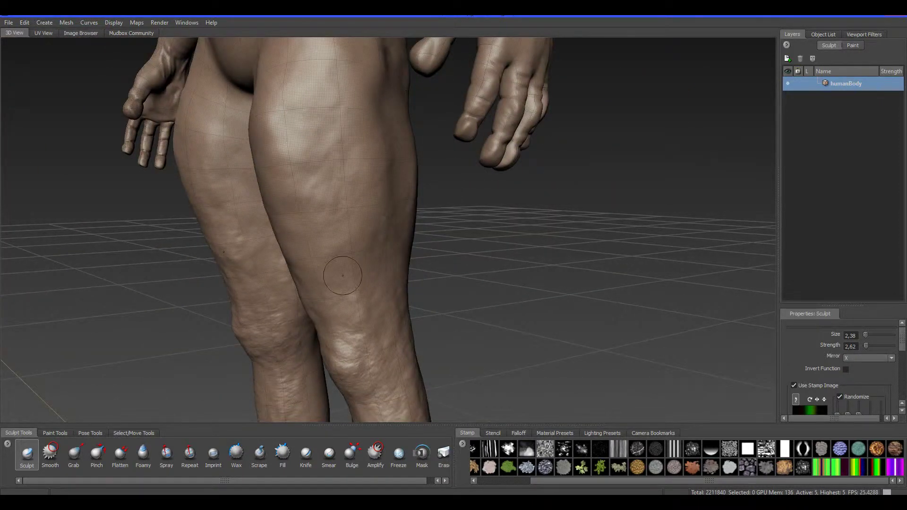
Step: Add light stamped texture to the back of the lower thighs and the hollows of the knees
right_click_drag(338, 279, 308, 278, "alt")
left_click_drag(307, 278, 359, 326, "alt")
middle_click_drag(425, 345, 412, 214, "alt")
left_click_drag(412, 215, 299, 111, "alt")
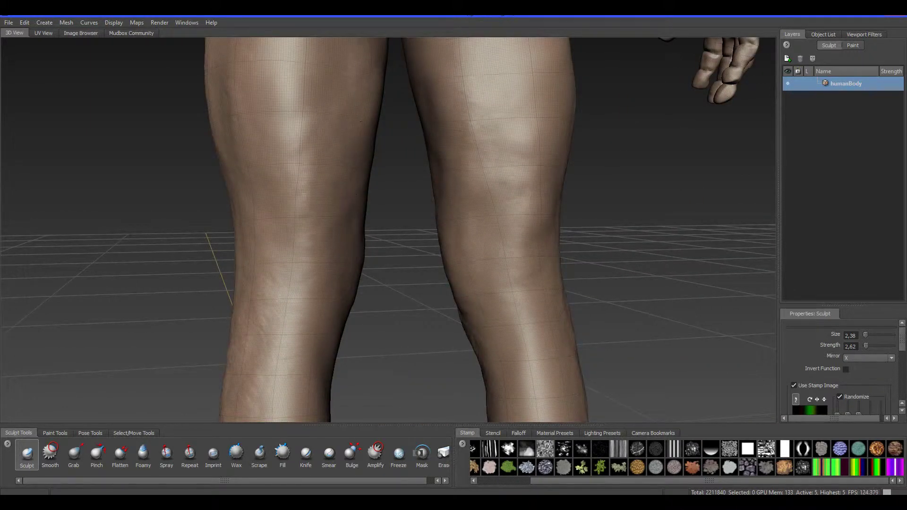
left_click_drag(525, 102, 493, 327)
middle_click_drag(493, 327, 477, 143, "alt")
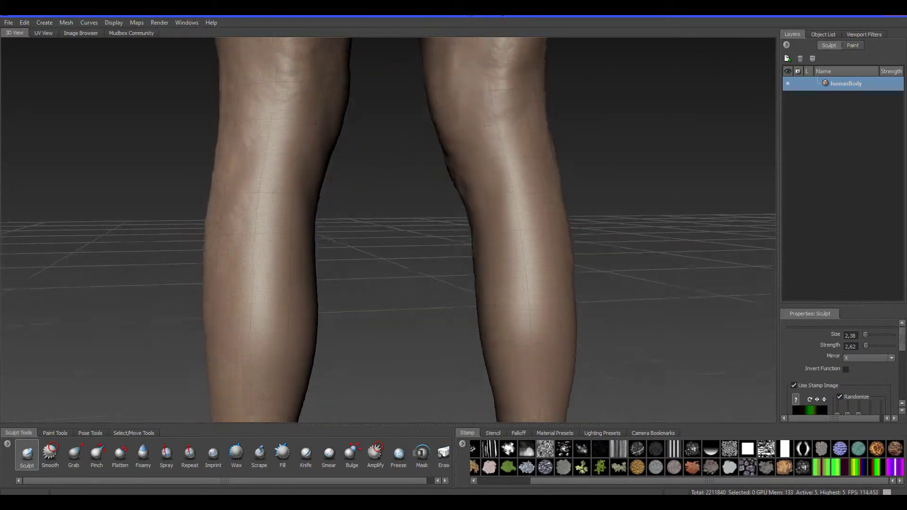
Step: Sculpt coarser stamped wrinkles over the backs of both calves with the Sculpt brush at size 5,36 and strength 4,65
left_click_drag(326, 203, 443, 227, "alt")
left_click_drag(361, 299, 164, 304, "alt")
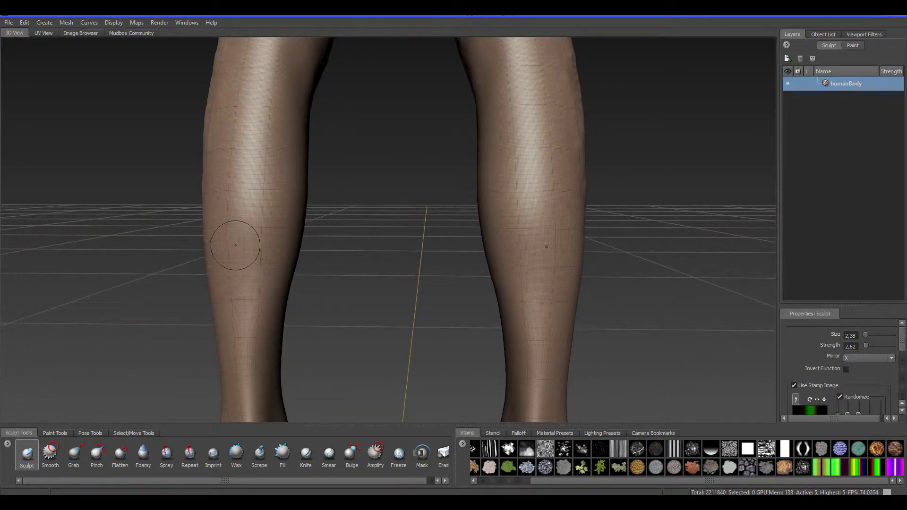
key("b")
mouse_move(236, 242)
left_mouse_down()
mouse_move(247, 237)
mouse_move(250, 188)
left_mouse_up()
scroll(250, 206, "down", 3)
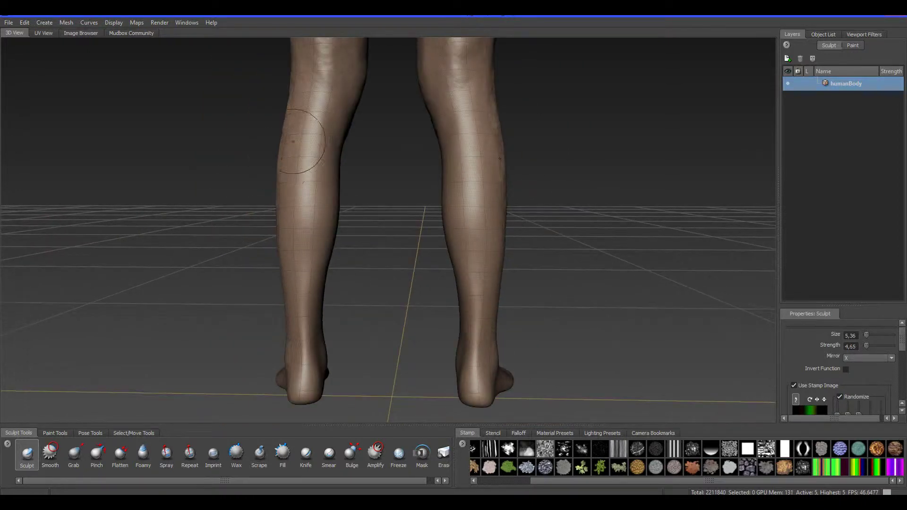
mouse_move(312, 171)
left_mouse_down()
mouse_move(302, 209)
mouse_move(311, 288)
mouse_move(315, 160)
mouse_move(312, 199)
mouse_move(299, 213)
left_mouse_up()
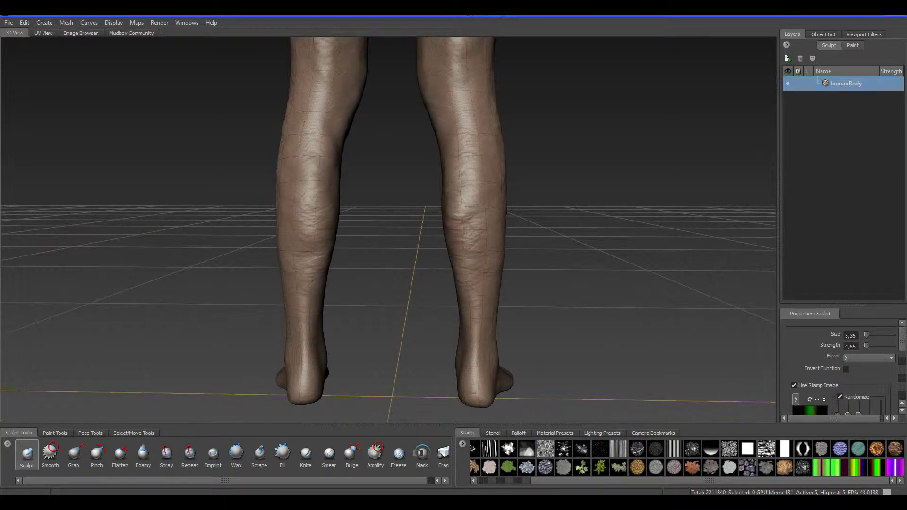
mouse_move(304, 326)
left_mouse_down()
mouse_move(313, 137)
mouse_move(303, 239)
mouse_move(297, 165)
mouse_move(307, 222)
left_mouse_up()
mouse_move(452, 151)
left_mouse_down()
mouse_move(456, 276)
mouse_move(465, 142)
mouse_move(482, 295)
left_mouse_up()
scroll(532, 215, "down", 8)
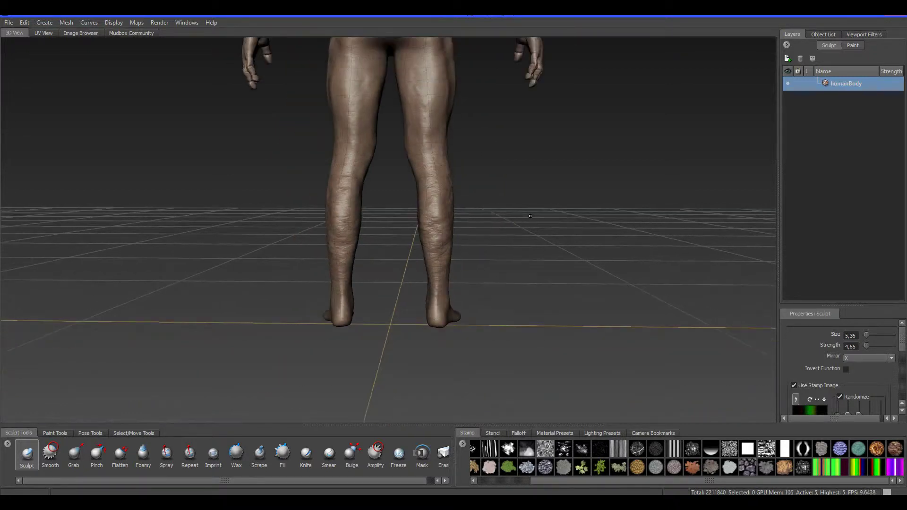
Step: Sculpt the coarser stamped texture over the back and outer side of the thighs and behind the knees
left_click_drag(496, 177, 770, 142, "alt")
scroll(432, 288, "up", 8)
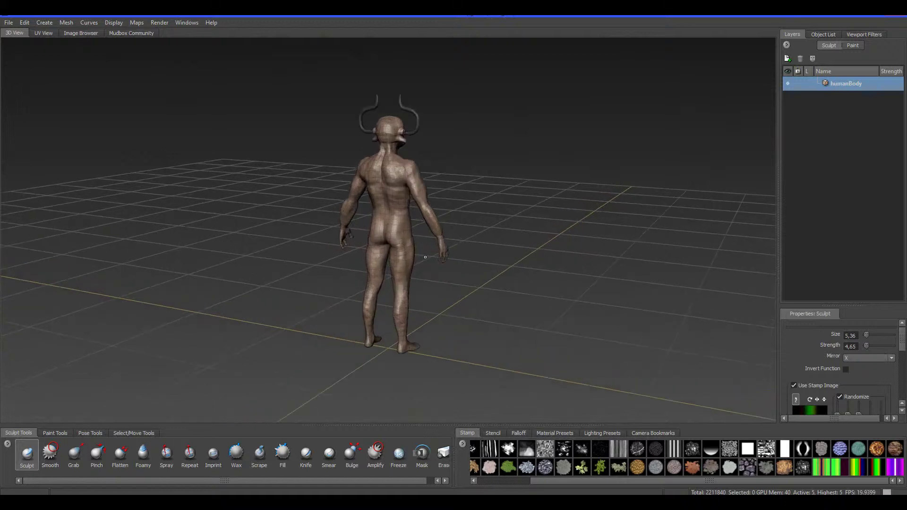
mouse_move(432, 365)
middle_mouse_down("alt")
mouse_move(434, 248)
mouse_move(411, 175)
middle_mouse_up("alt")
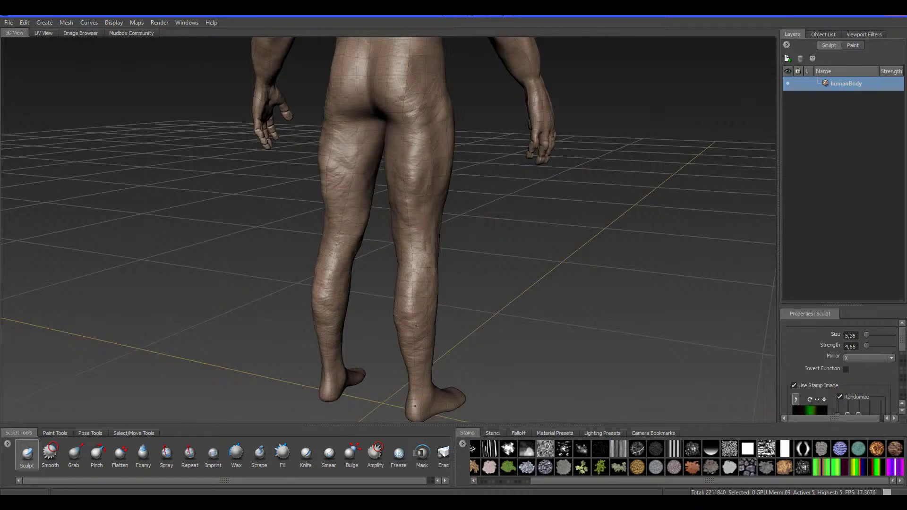
left_click_drag(455, 297, 406, 260, "alt")
middle_click_drag(565, 236, 485, 166, "alt")
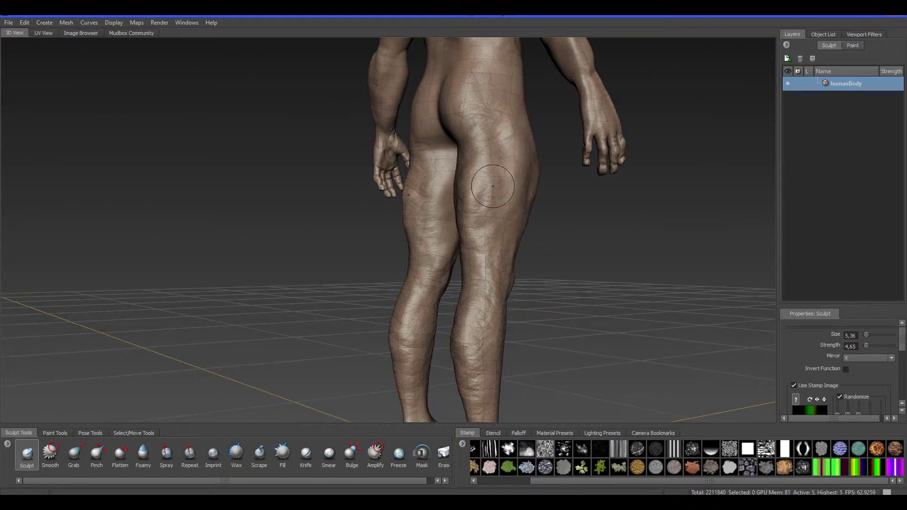
mouse_move(495, 188)
left_mouse_down()
mouse_move(495, 220)
mouse_move(512, 170)
mouse_move(508, 181)
mouse_move(528, 164)
left_mouse_up()
mouse_move(496, 265)
left_mouse_down()
mouse_move(481, 268)
mouse_move(483, 249)
mouse_move(492, 285)
left_mouse_up()
middle_click_drag(485, 304, 483, 253, "alt")
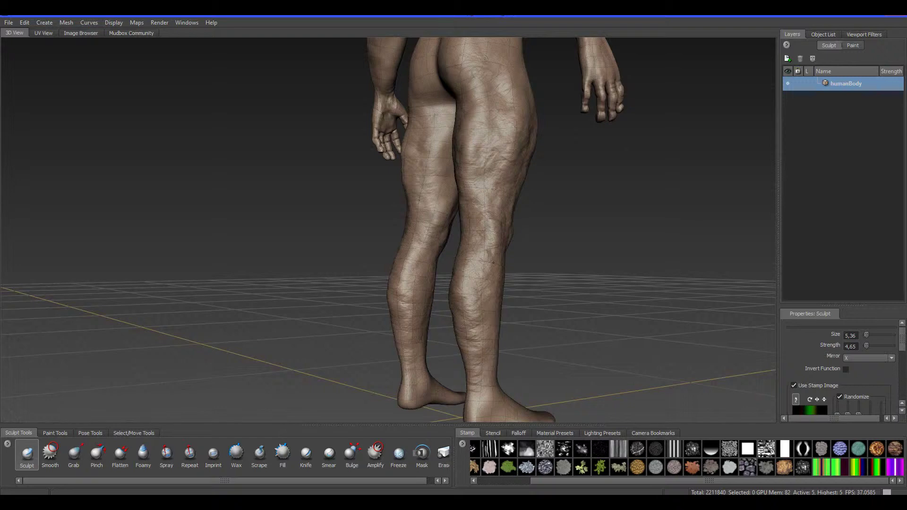
Step: Add the coarser stamped texture to the front of the upper thighs
left_click_drag(580, 238, 376, 245, "alt")
right_click_drag(363, 305, 345, 303, "alt")
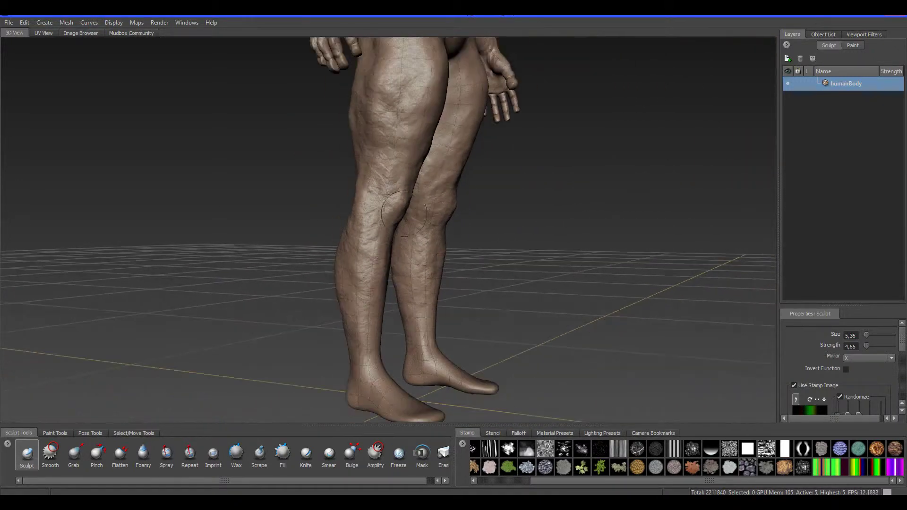
middle_click_drag(392, 208, 346, 202, "alt")
left_click_drag(392, 207, 309, 222, "alt")
middle_click_drag(452, 223, 381, 314, "alt")
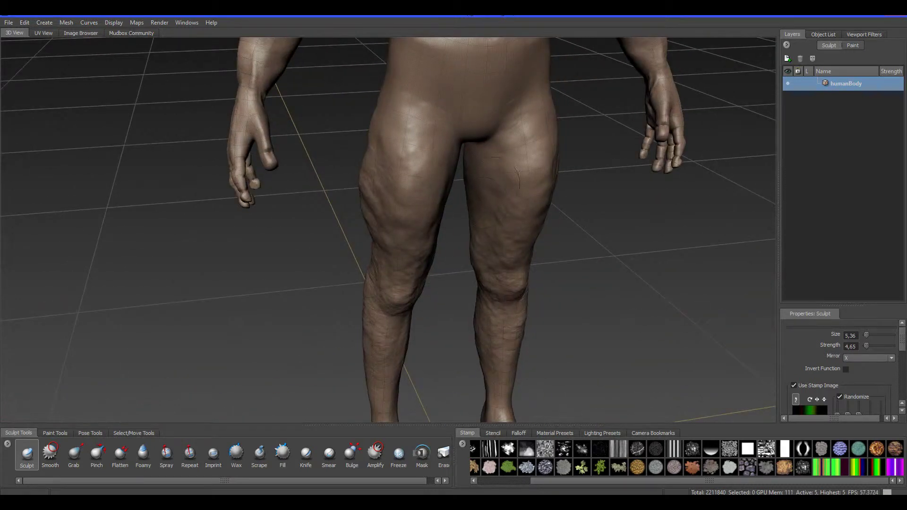
mouse_move(505, 180)
left_mouse_down()
mouse_move(527, 137)
mouse_move(512, 108)
left_mouse_up()
right_click_drag(588, 173, 545, 172, "alt")
left_click_drag(549, 230, 381, 149, "alt")
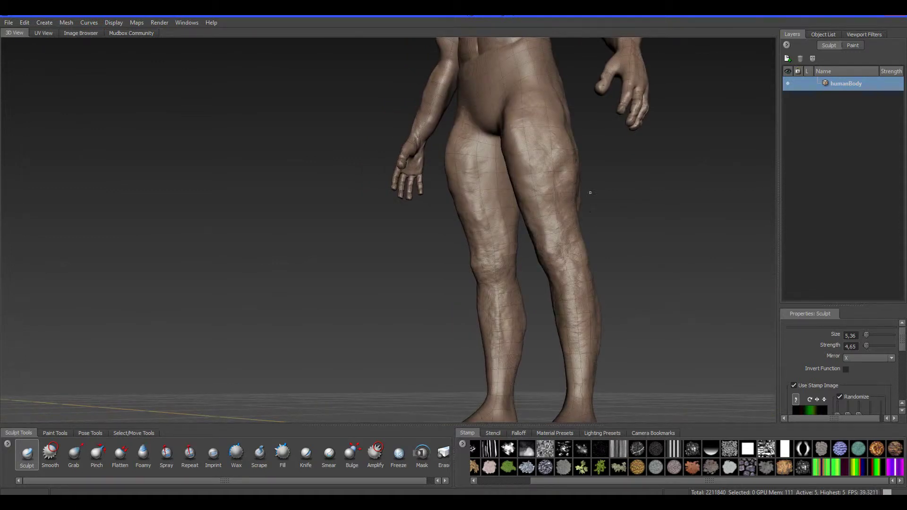
Step: Extend the stamped texture over the hips and the sides of the lower abdomen
scroll(590, 193, "down", 4)
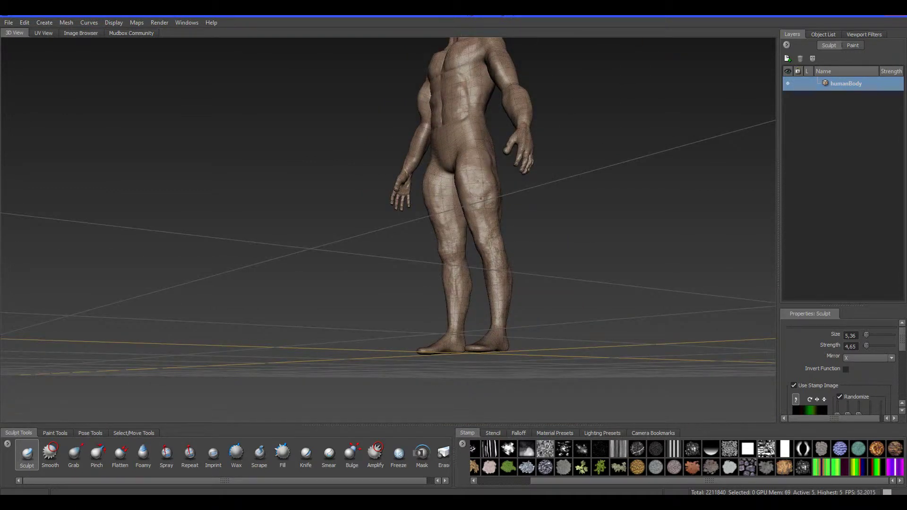
left_click_drag(563, 201, 415, 232, "alt")
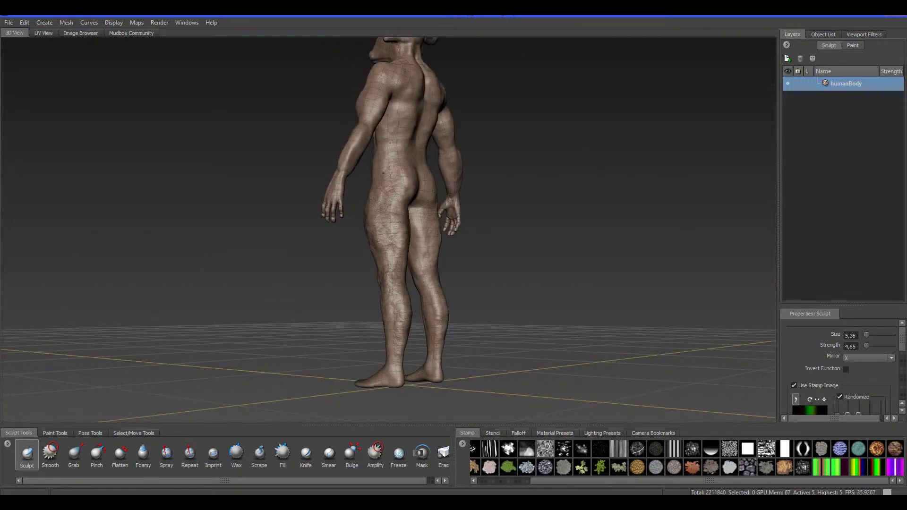
left_click_drag(408, 222, 539, 222, "alt")
middle_click_drag(538, 222, 619, 248, "alt")
right_click_drag(378, 250, 471, 259, "alt")
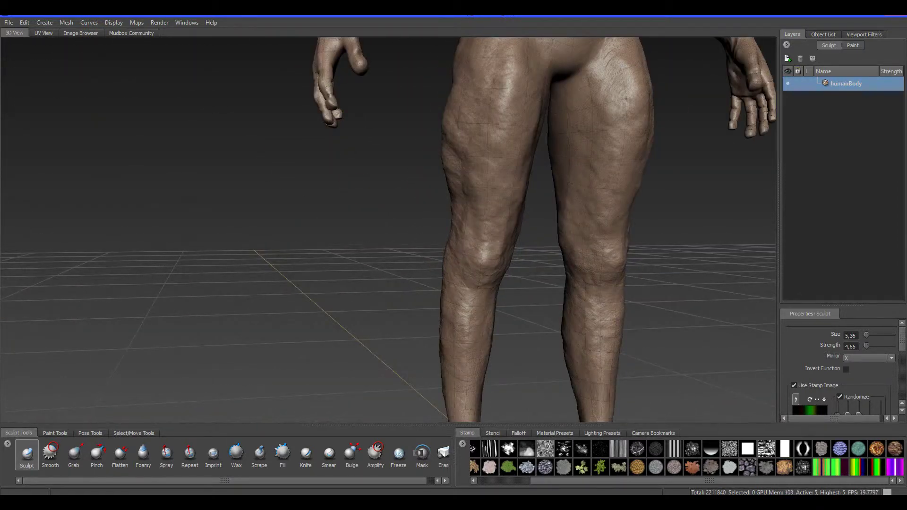
left_click_drag(461, 300, 489, 283, "alt")
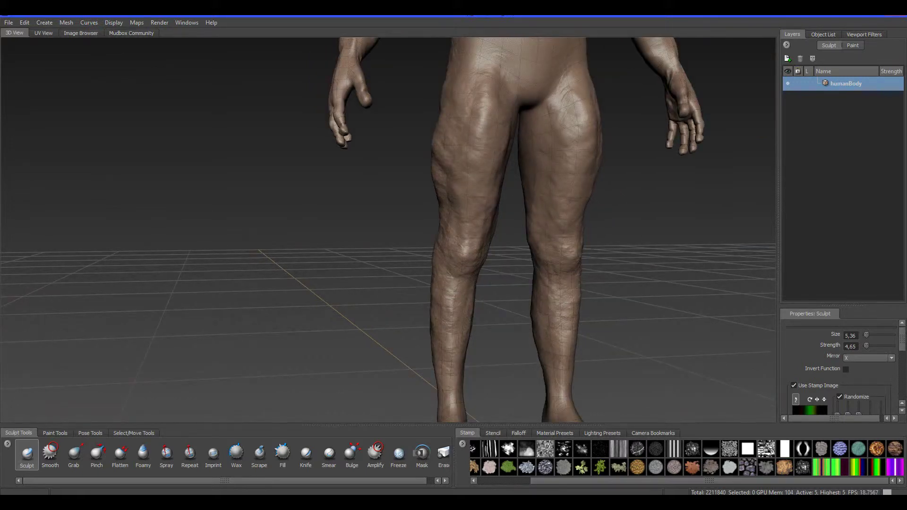
right_click_drag(489, 283, 444, 279, "alt")
left_click_drag(444, 246, 541, 297, "alt")
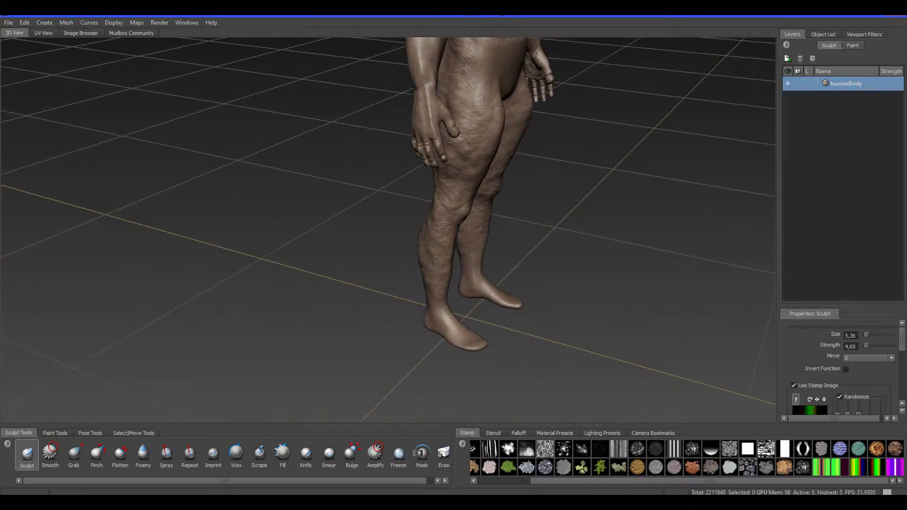
Step: Soften the stamped texture on the knees and lower legs with the Smooth brush at size 5,53 and strength 1,58
left_click(59, 452)
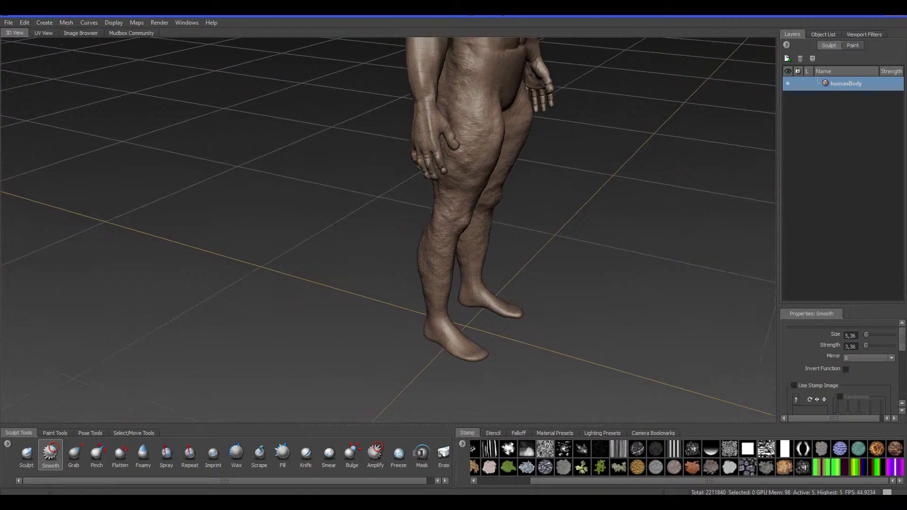
middle_click_drag(471, 242, 429, 288, "alt")
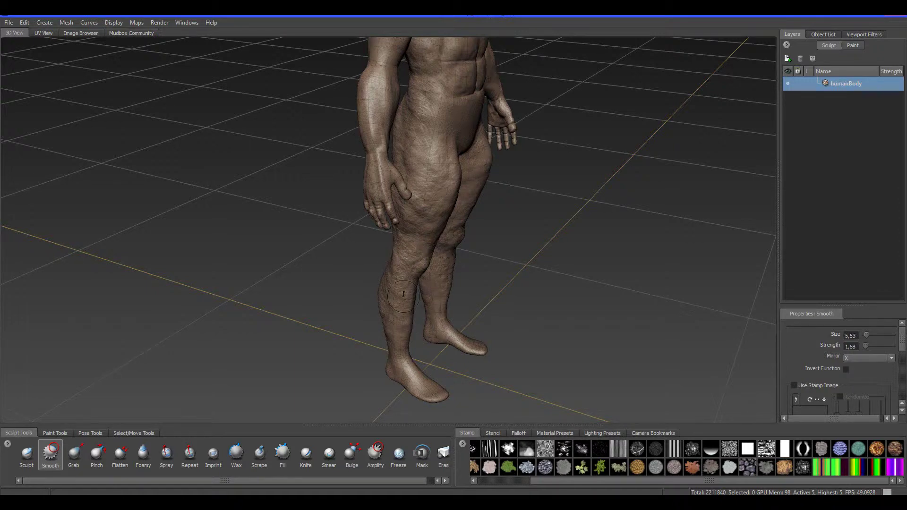
scroll(402, 293, "up", 2)
middle_click_drag(403, 286, 337, 163, "alt")
left_click_drag(337, 163, 331, 130, "alt")
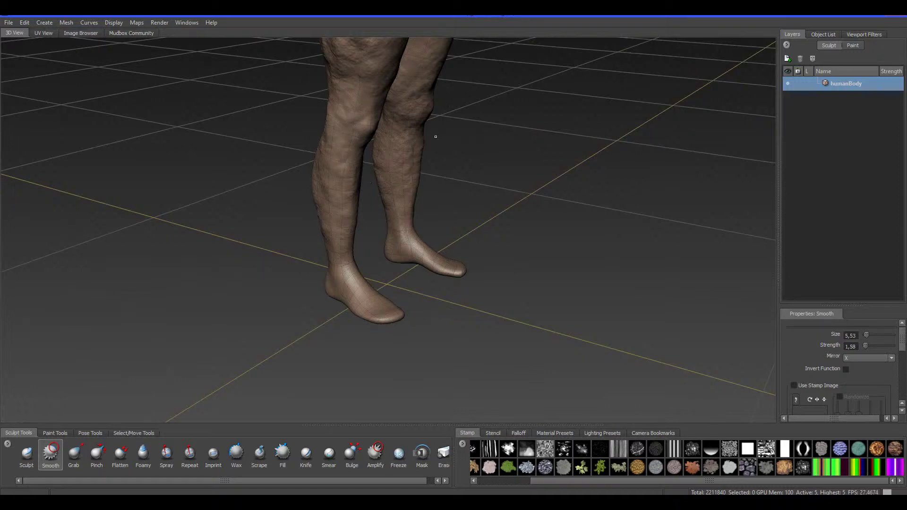
middle_click_drag(435, 137, 402, 220, "alt")
left_click_drag(402, 220, 350, 220, "alt")
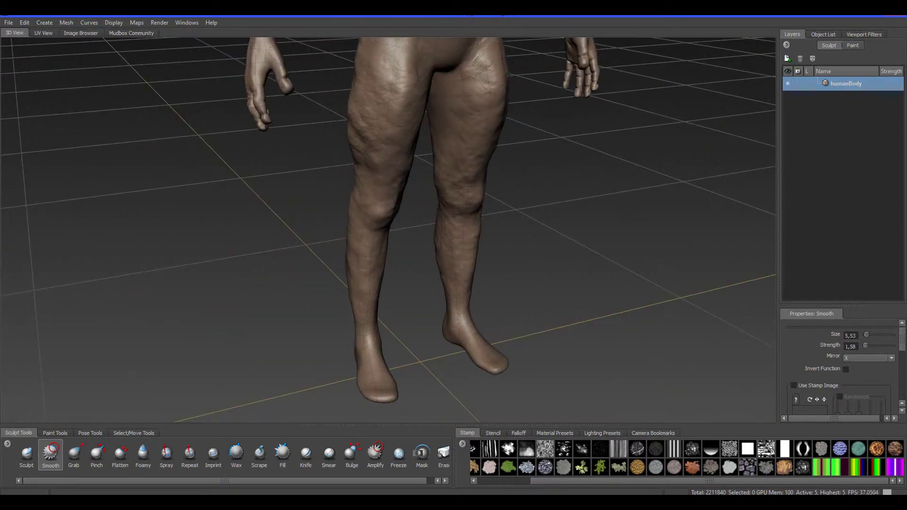
Step: Soften the stamped texture on the front and outer sides of the thighs with the Smooth brush at strength 1,58
middle_click_drag(473, 142, 457, 229, "alt")
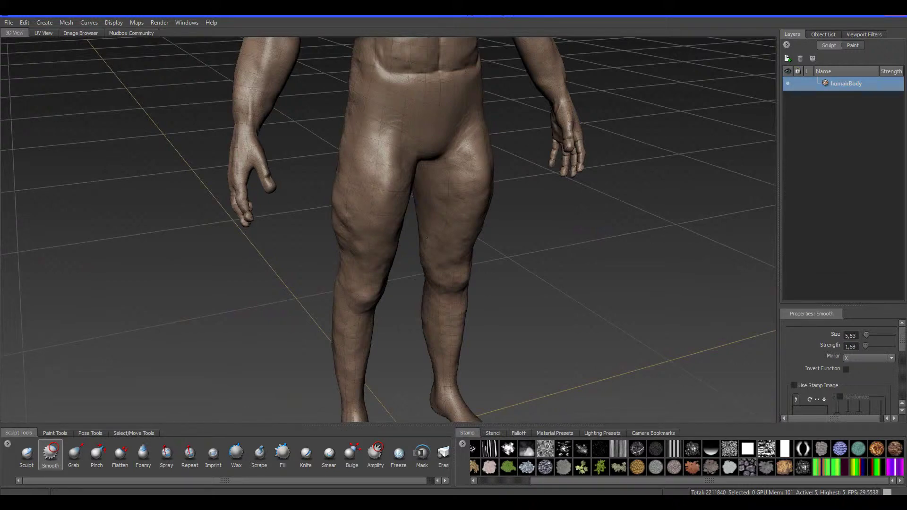
left_click_drag(432, 320, 359, 255, "alt")
middle_click_drag(359, 255, 198, 109, "alt")
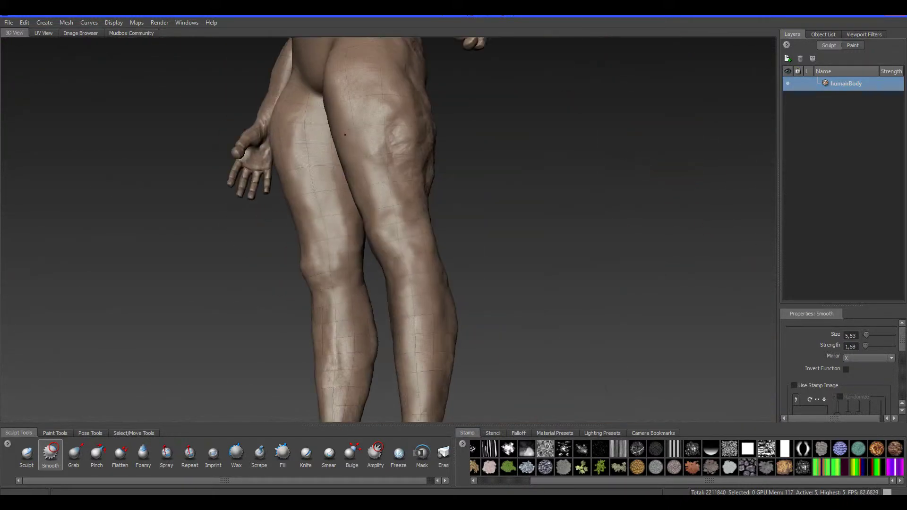
left_click_drag(198, 109, 118, 151, "alt")
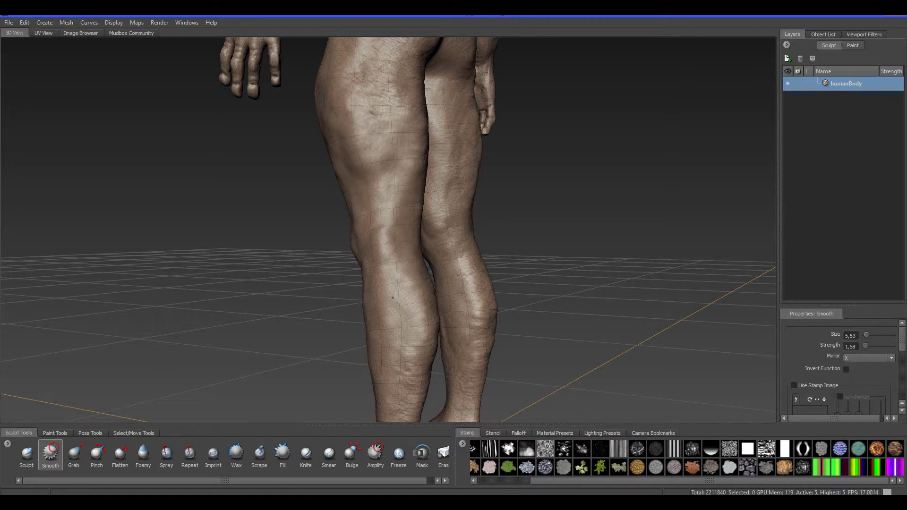
Step: Smooth the stamped texture on the backs of the thighs, knees and calves
left_click_drag(392, 298, 298, 326, "alt")
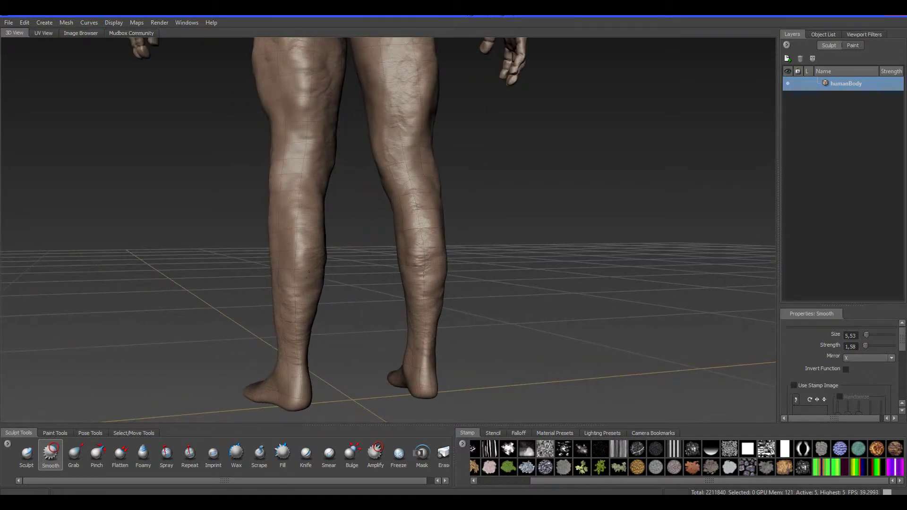
left_click_drag(352, 186, 352, 119, "alt")
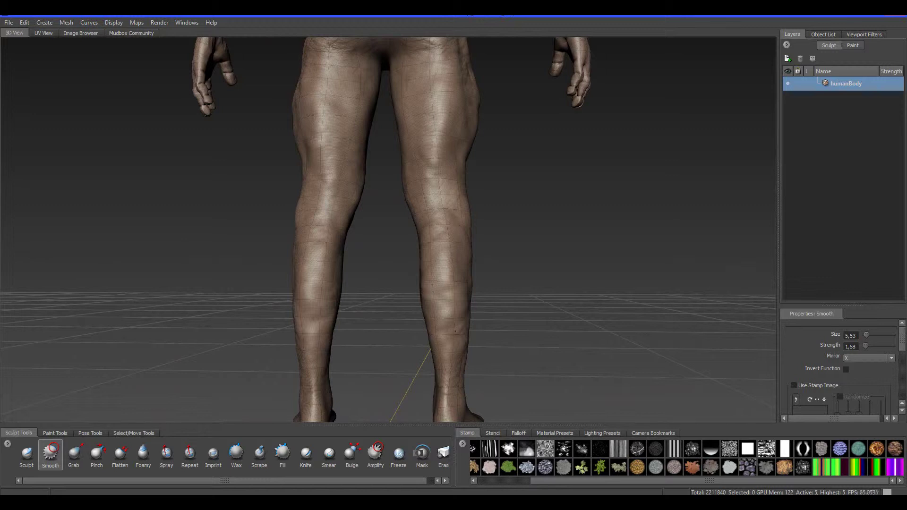
scroll(346, 275, "down", 3)
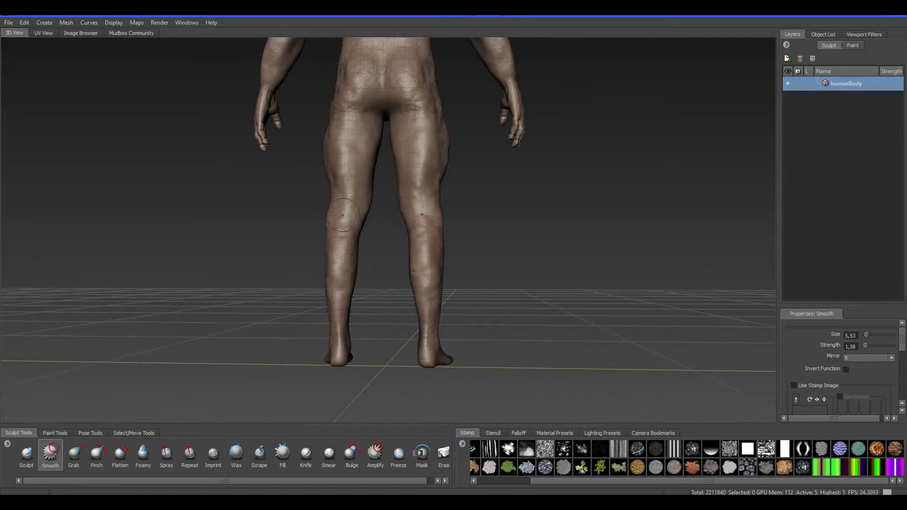
Step: Soften the stamped texture over the buttocks and the back of the hips
middle_click_drag(341, 267, 397, 337, "alt")
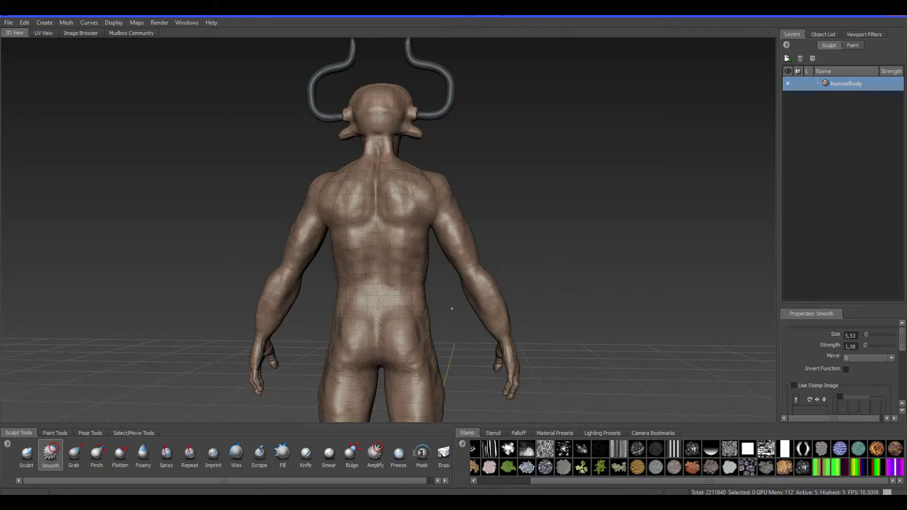
left_click_drag(452, 308, 378, 291, "alt")
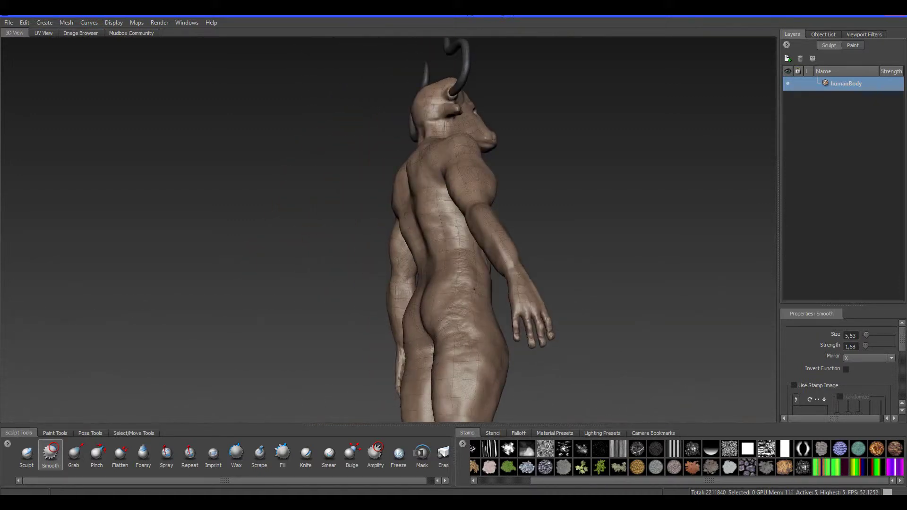
left_click_drag(473, 343, 365, 377, "alt")
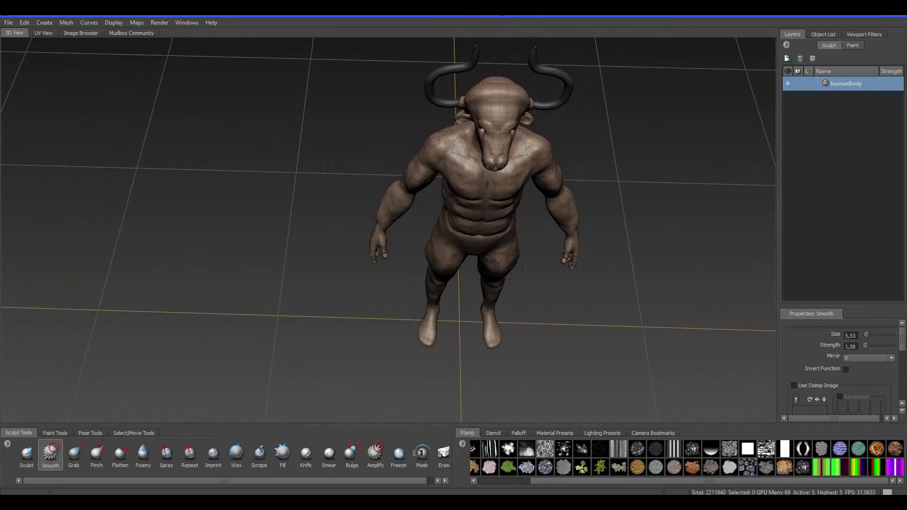
Step: Examine the whole figure from several angles, checking the torso, hips, legs and feet
left_click_drag(510, 267, 536, 233, "alt")
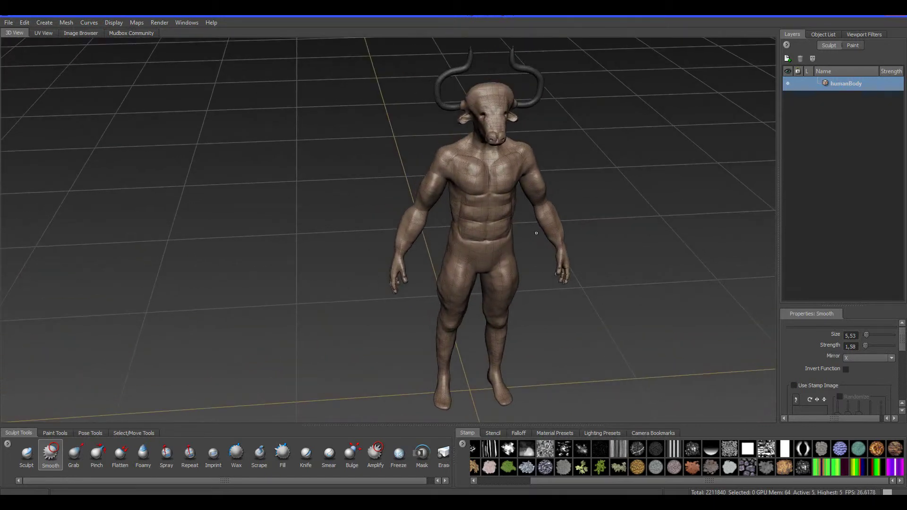
middle_click_drag(538, 238, 460, 244, "alt")
left_click_drag(460, 243, 432, 227, "alt")
right_click_drag(432, 227, 464, 273, "alt")
left_click_drag(464, 273, 508, 269, "alt")
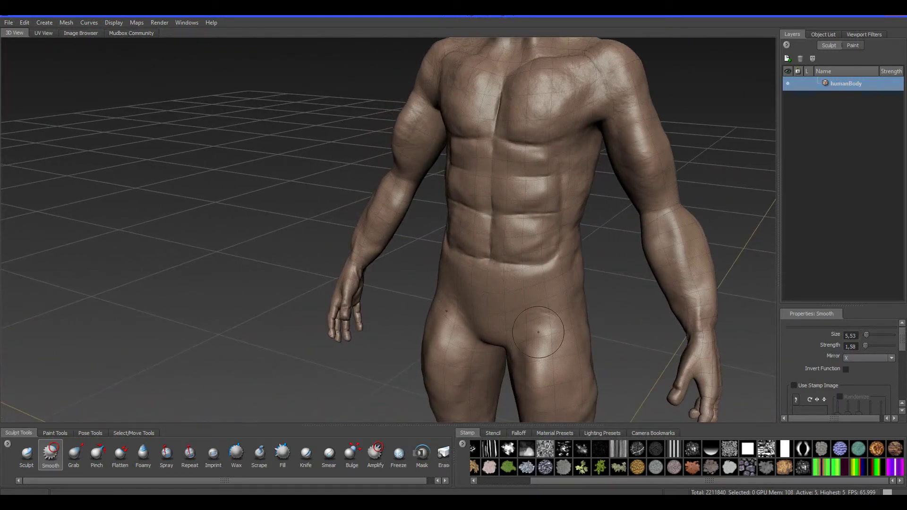
right_click_drag(487, 284, 442, 255, "alt")
left_click_drag(441, 255, 493, 293, "alt")
middle_click_drag(493, 293, 493, 215, "alt")
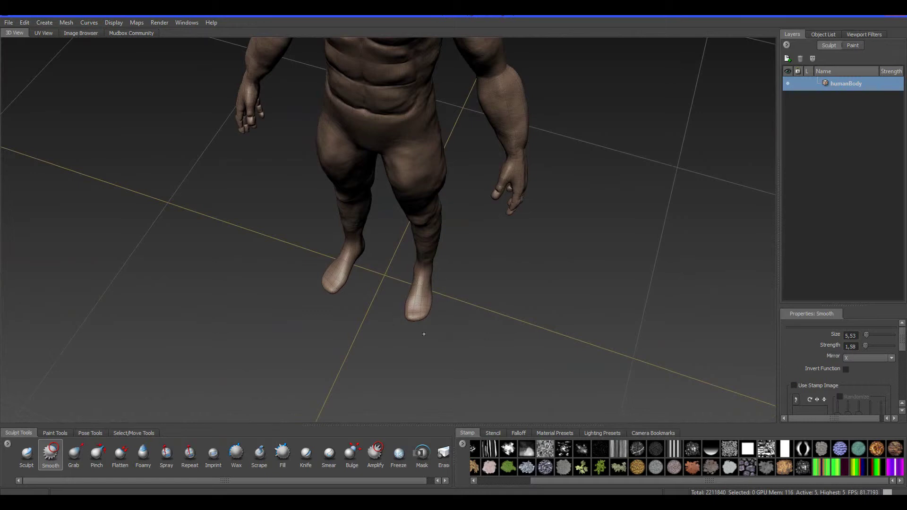
left_click_drag(420, 314, 477, 293, "alt")
middle_click_drag(478, 293, 449, 81, "alt")
left_click_drag(468, 302, 425, 229, "alt")
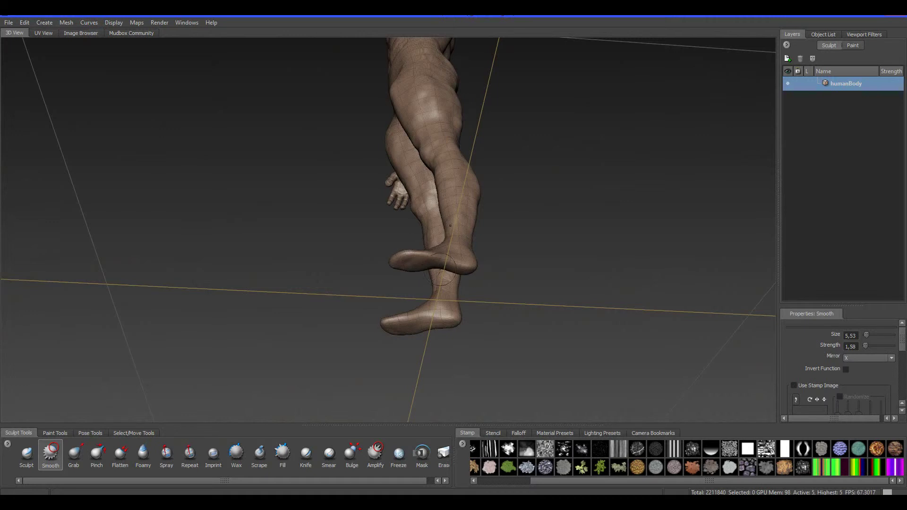
left_click_drag(442, 275, 436, 271, "alt")
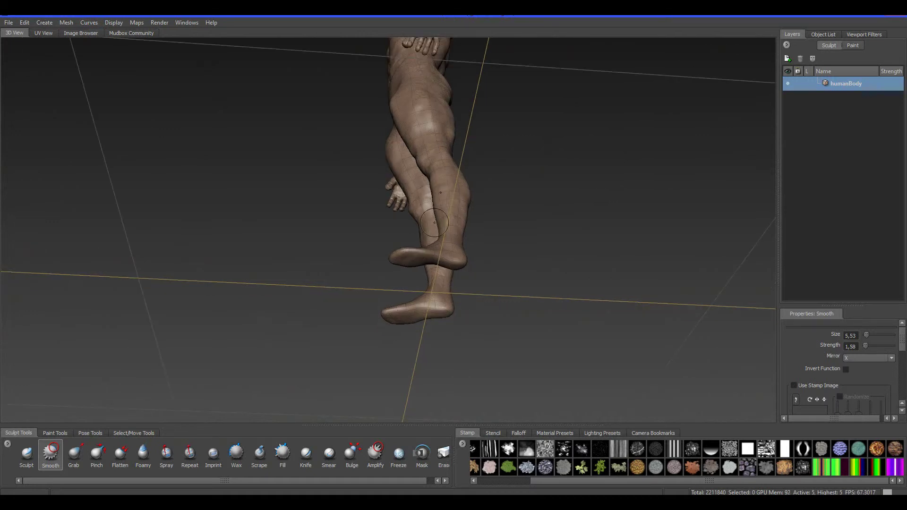
left_click_drag(434, 222, 562, 333, "alt")
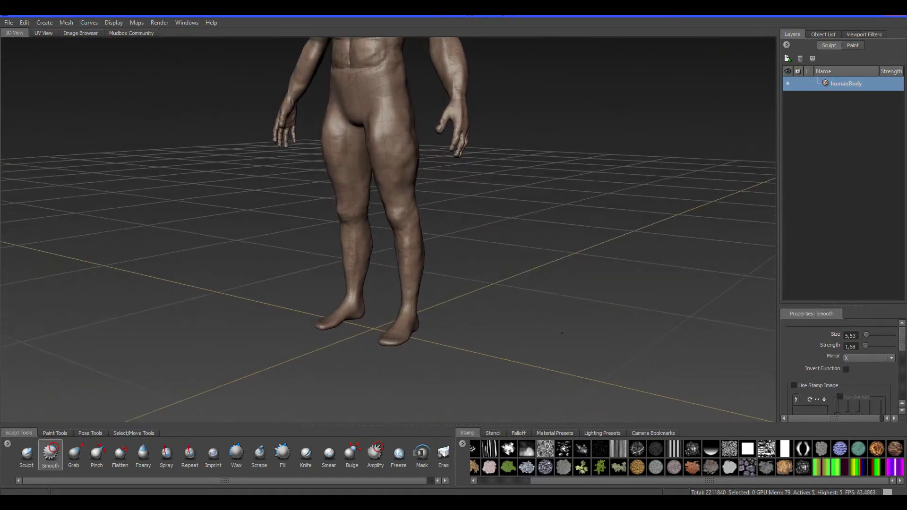
middle_click_drag(418, 106, 418, 243, "alt")
left_click_drag(418, 243, 428, 288, "alt")
right_click_drag(444, 236, 404, 217, "alt")
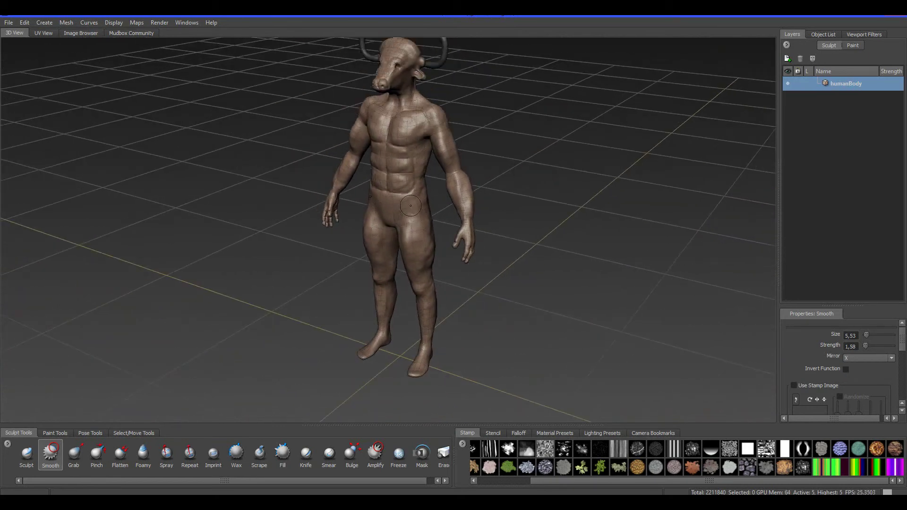